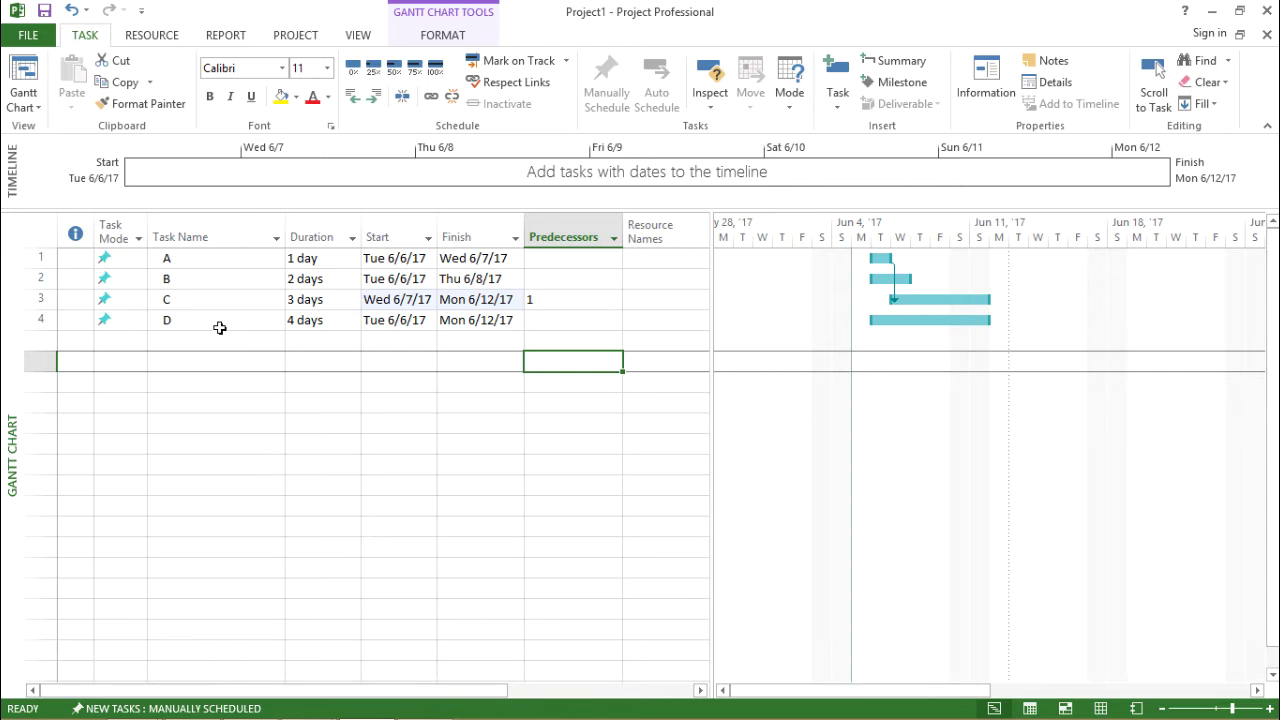
# Open the task information for task D and review its predecessor, resource, advanced, notes and custom field settings
pyautogui.click(219, 321)
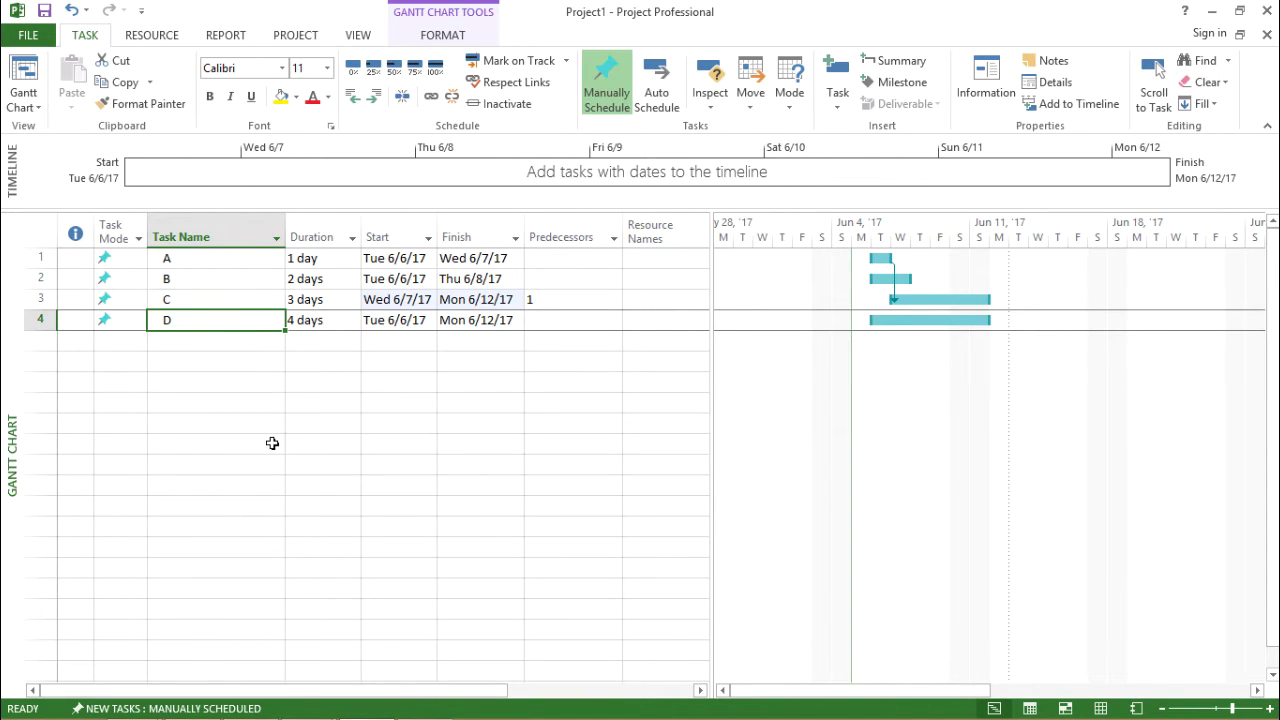
pyautogui.doubleClick(312, 318)
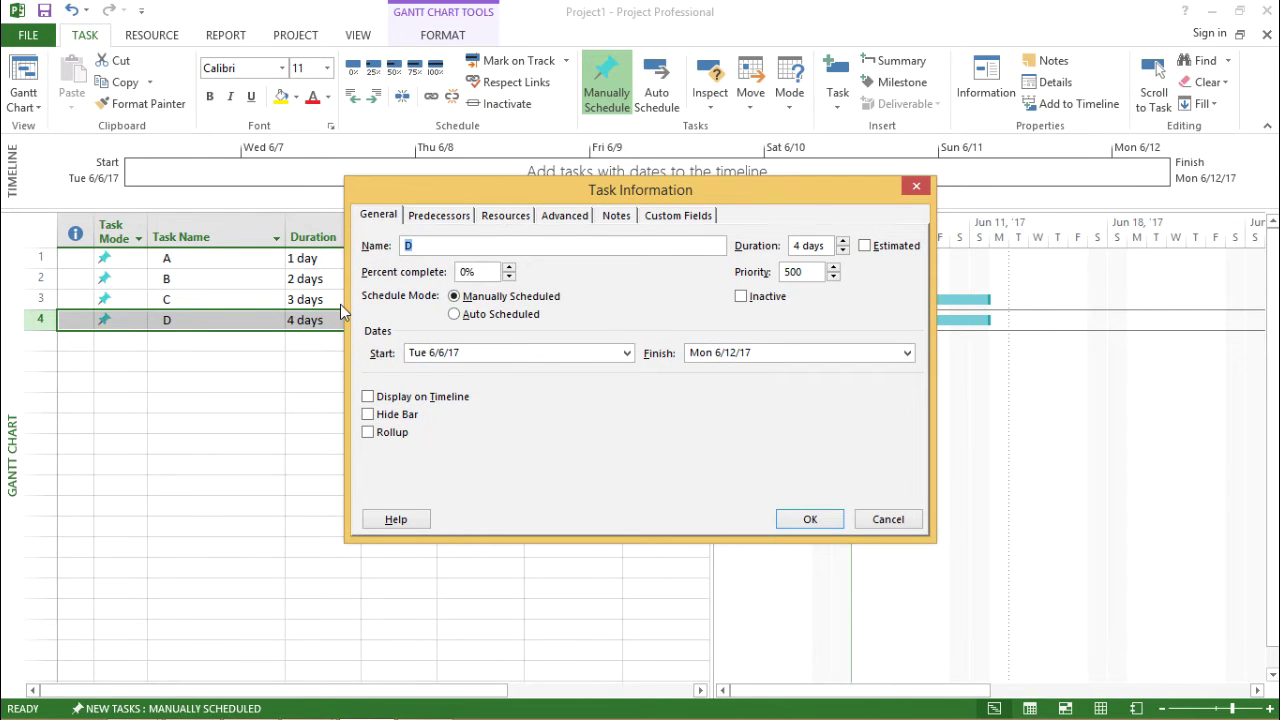
pyautogui.click(434, 221)
pyautogui.click(510, 218)
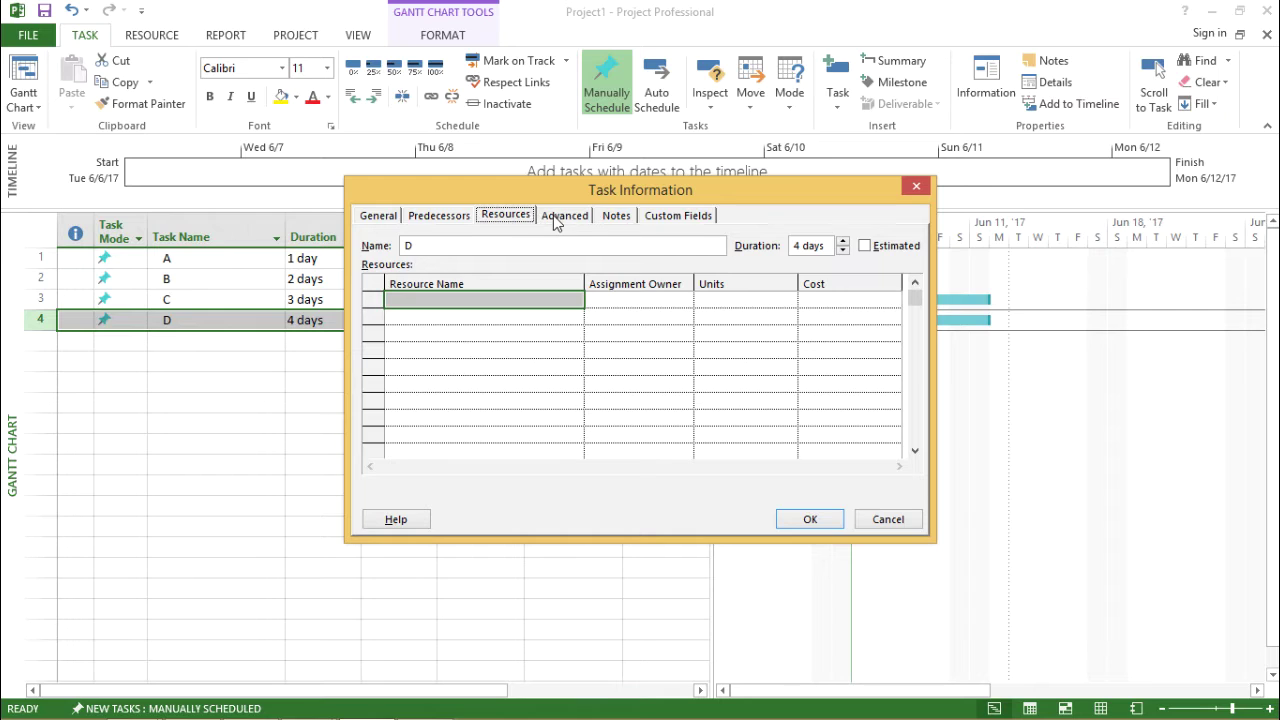
pyautogui.click(553, 216)
pyautogui.click(610, 216)
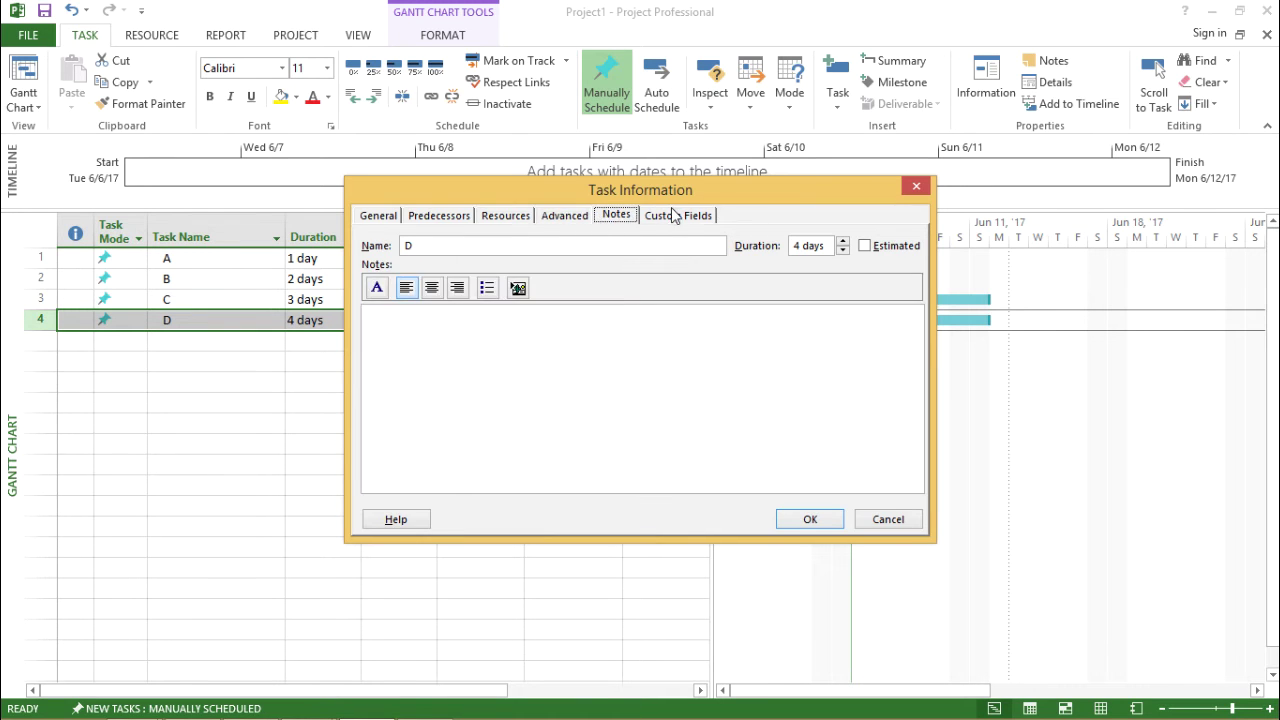
pyautogui.click(671, 215)
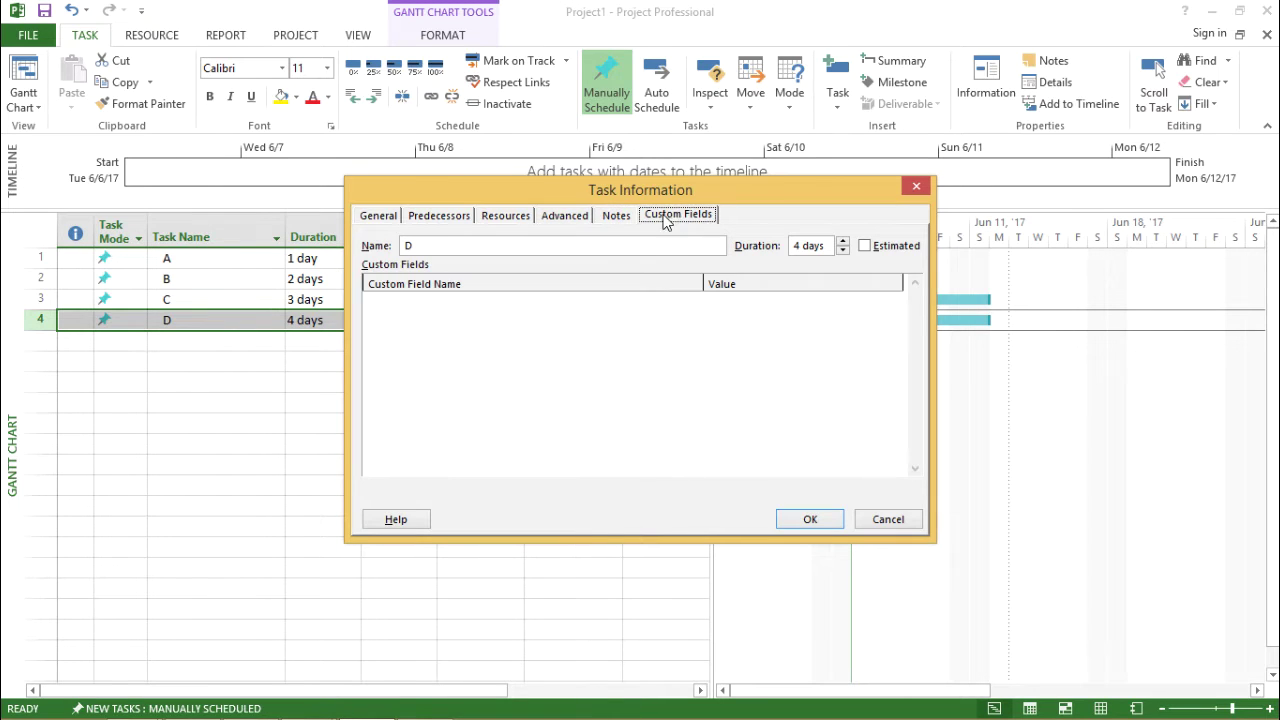
# Add task C as a predecessor of task D with a Finish-to-Start (FS) link and apply it
pyautogui.click(435, 222)
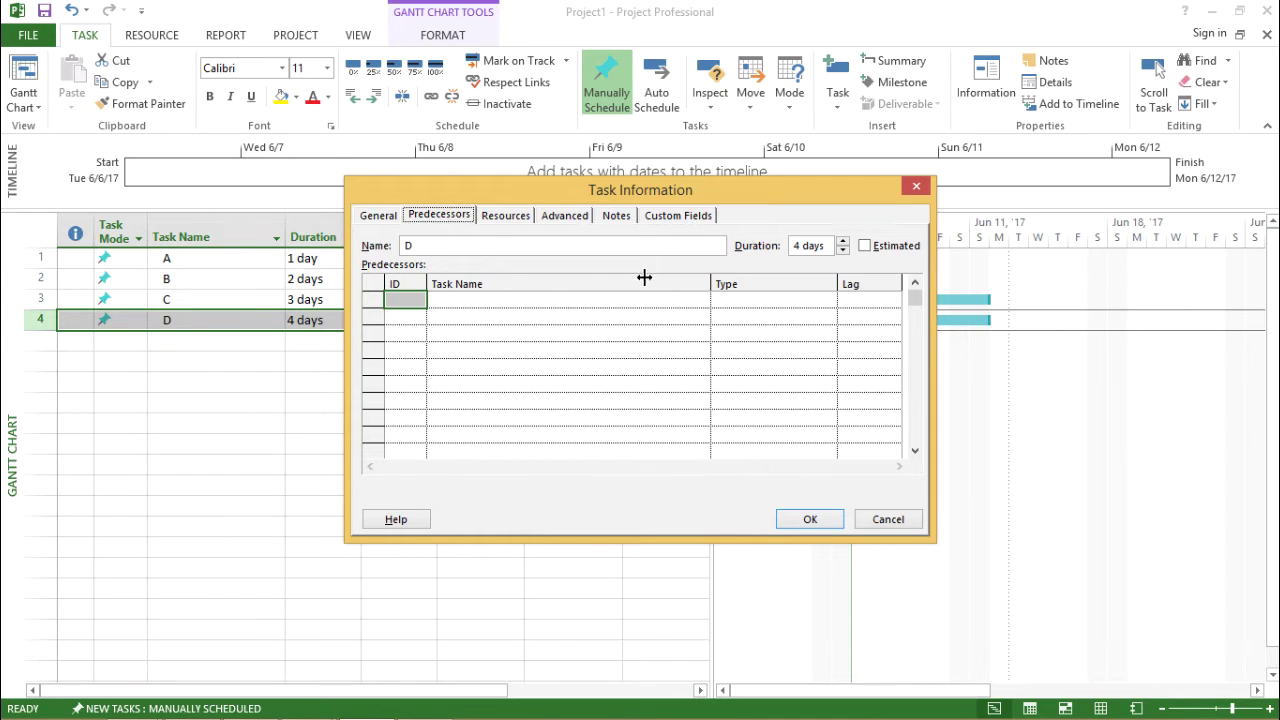
pyautogui.click(410, 297)
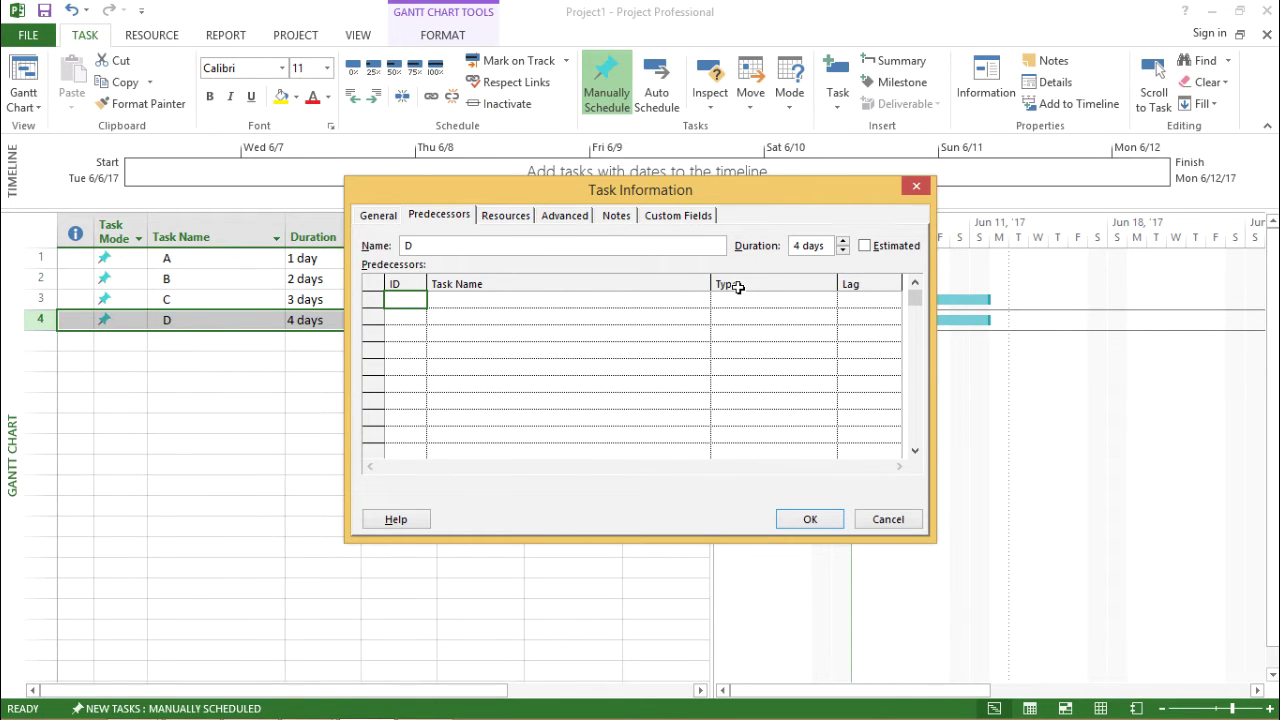
pyautogui.click(458, 303)
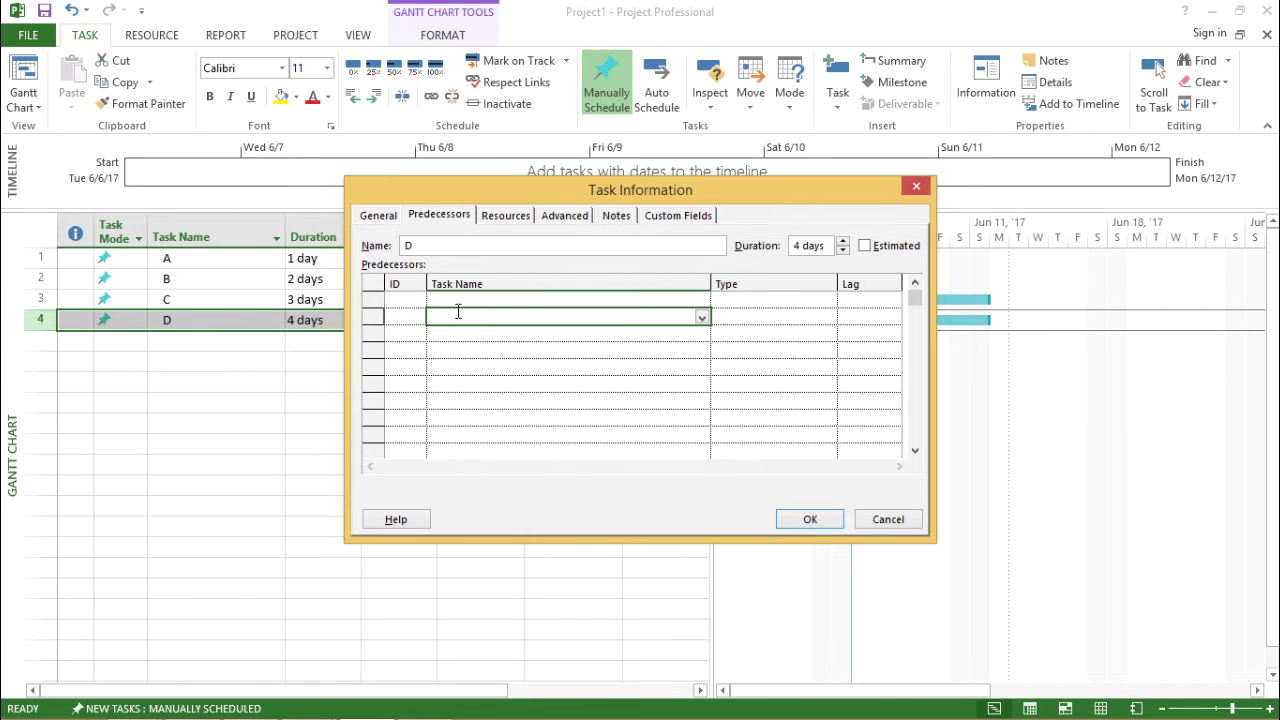
pyautogui.click(702, 301)
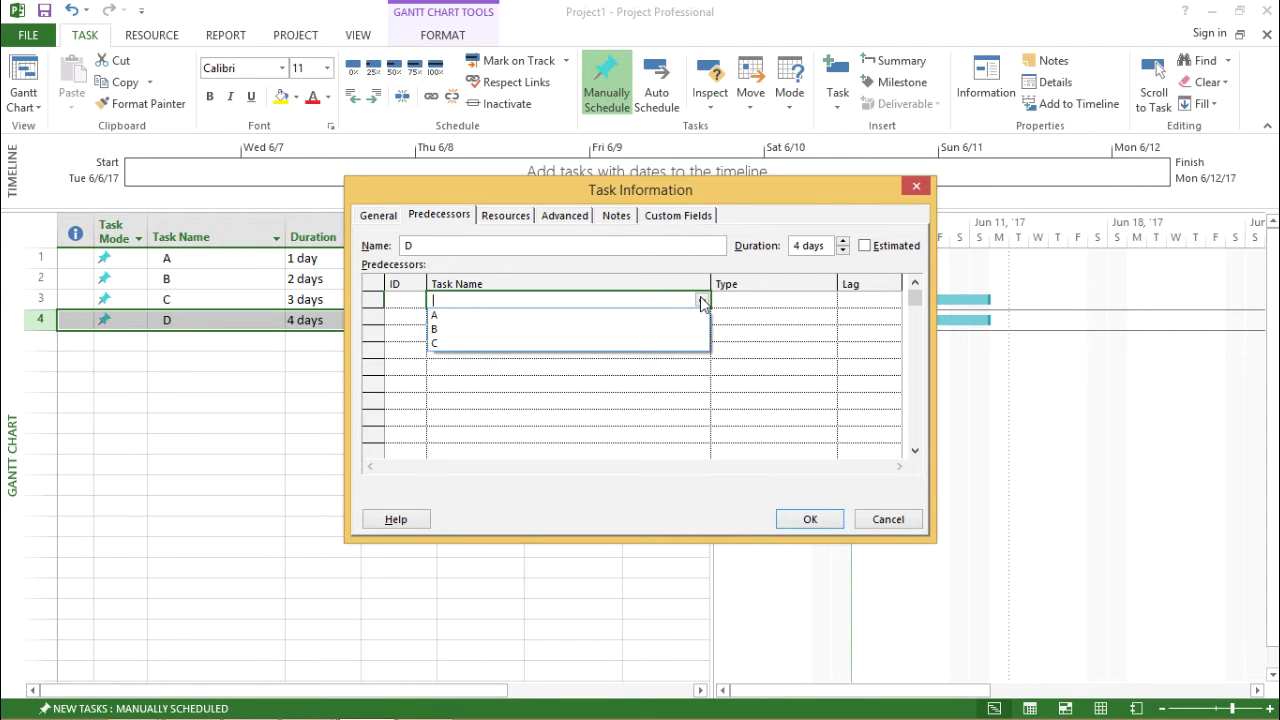
pyautogui.click(630, 343)
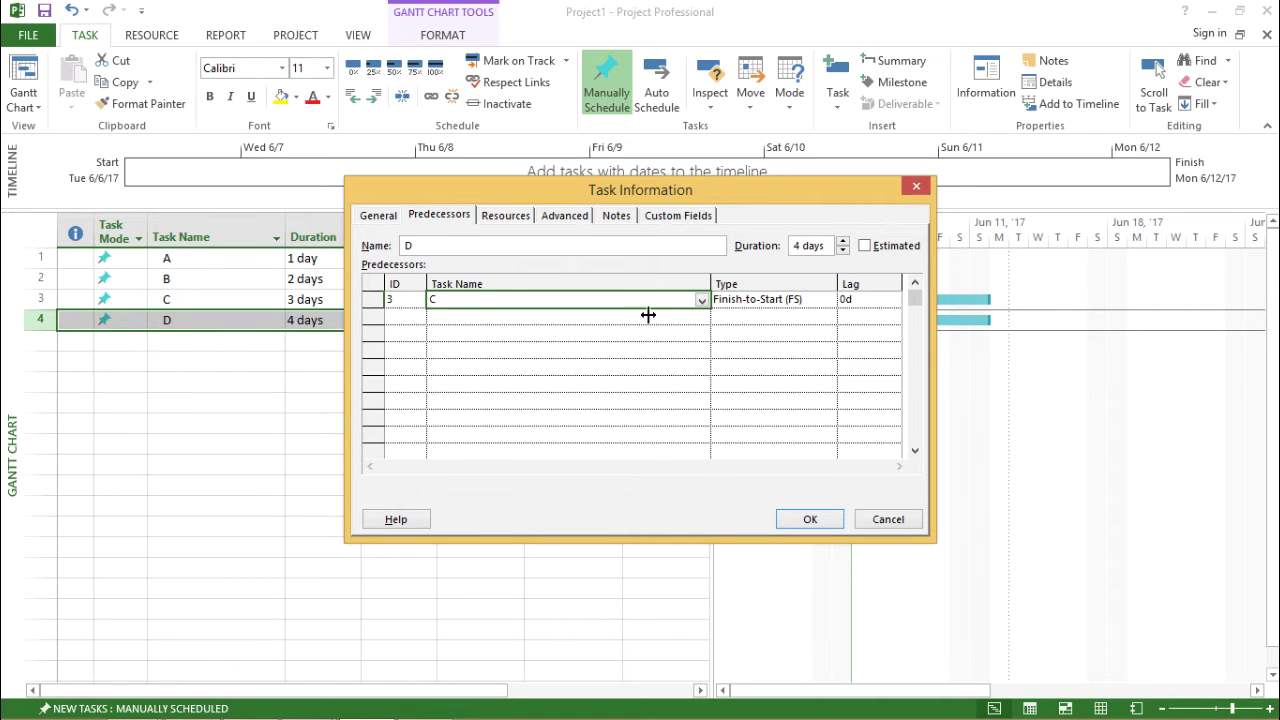
pyautogui.click(783, 299)
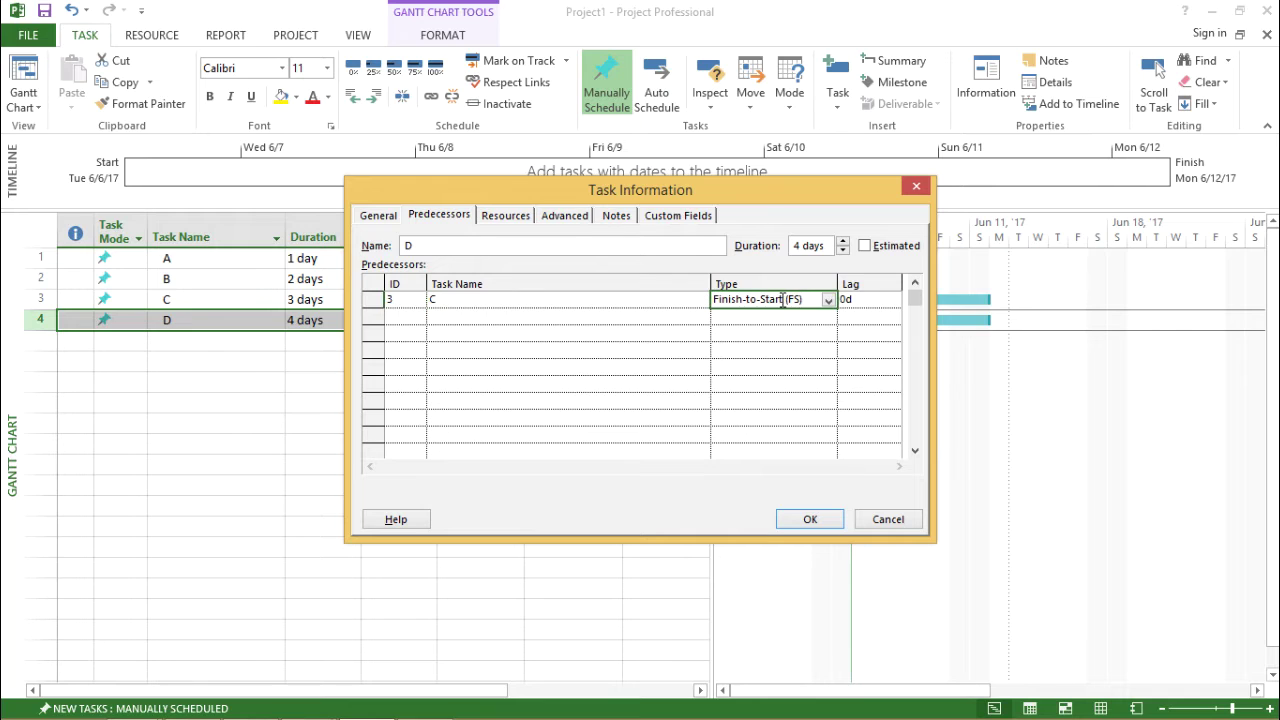
pyautogui.click(828, 302)
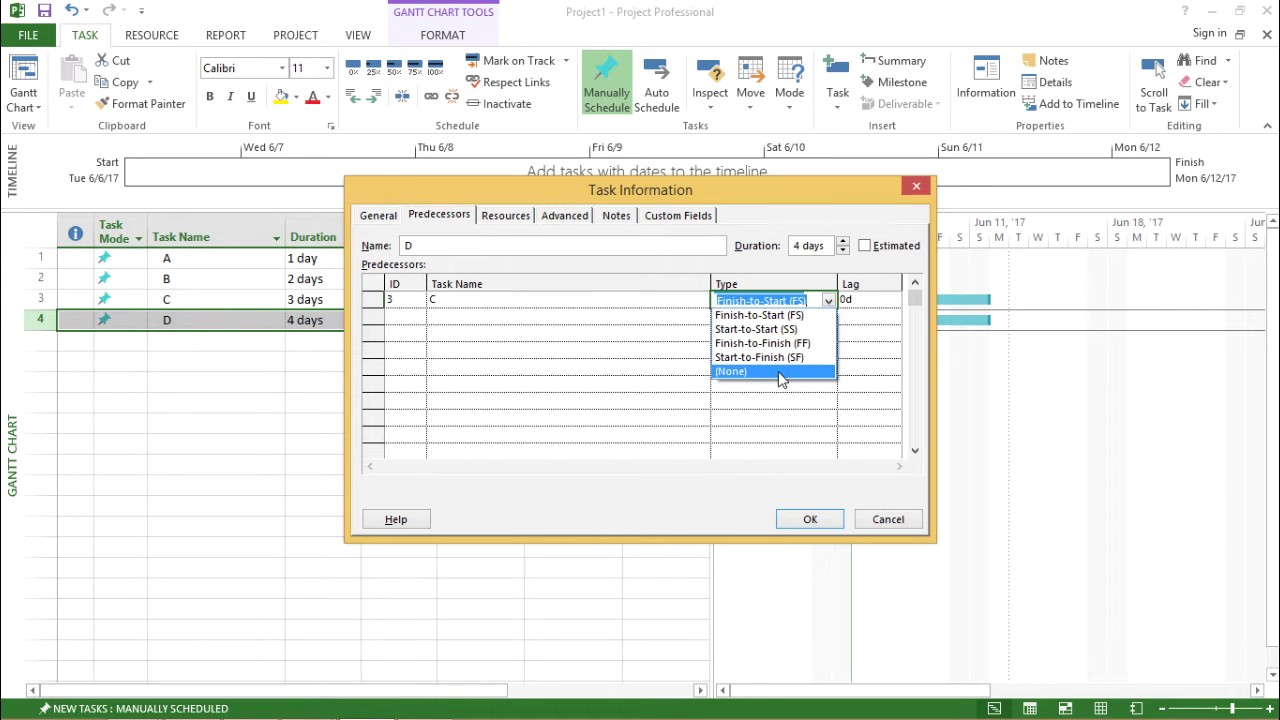
pyautogui.click(753, 316)
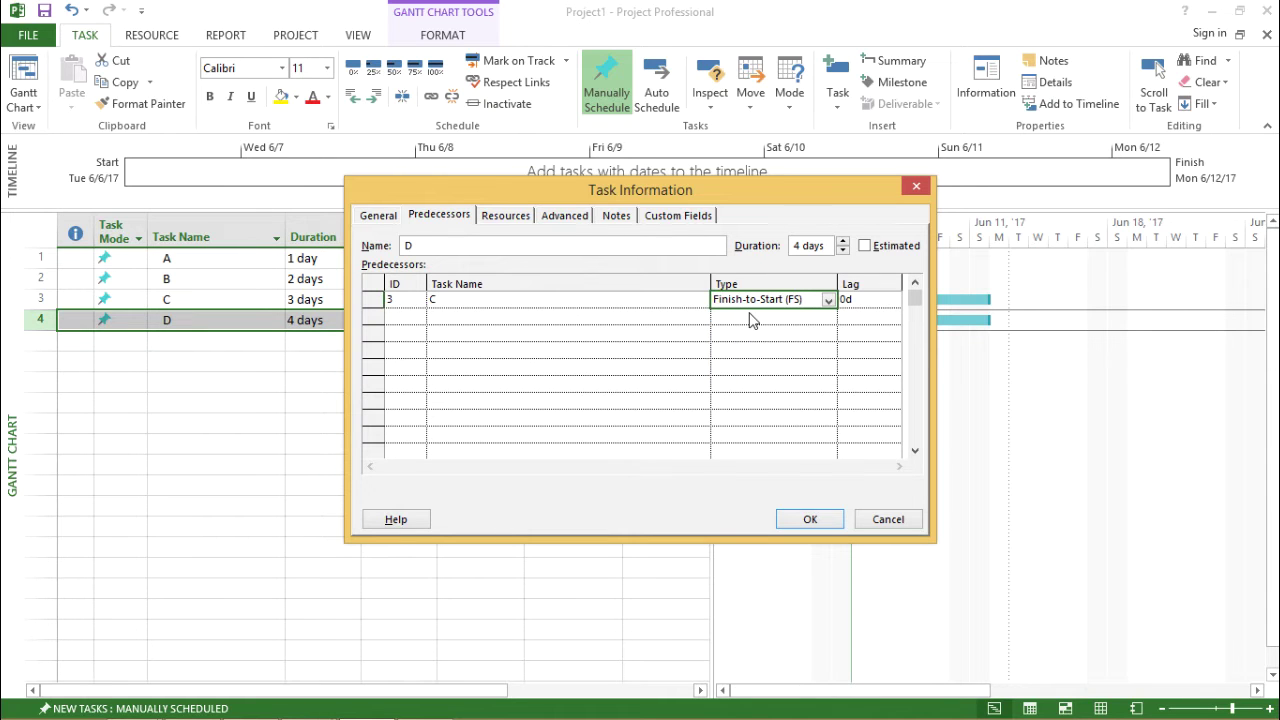
pyautogui.click(810, 520)
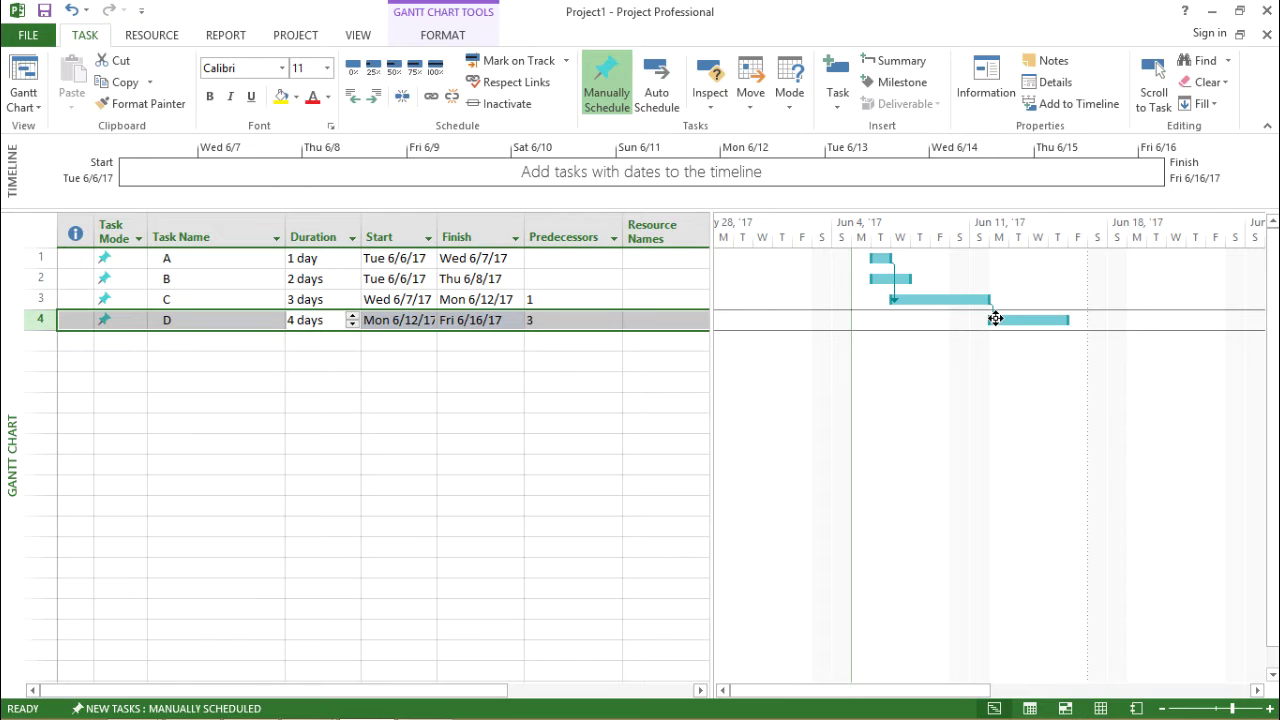
pyautogui.moveTo(990, 313)
pyautogui.click(455, 358)
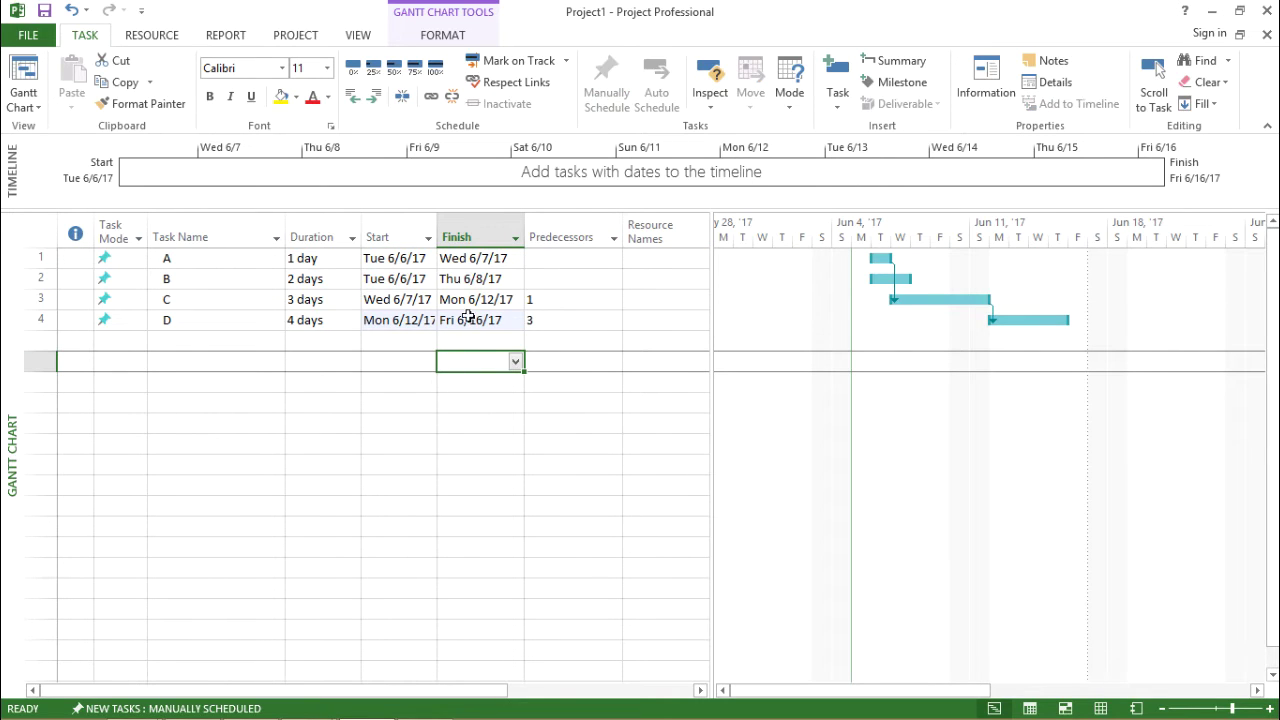
pyautogui.click(405, 320)
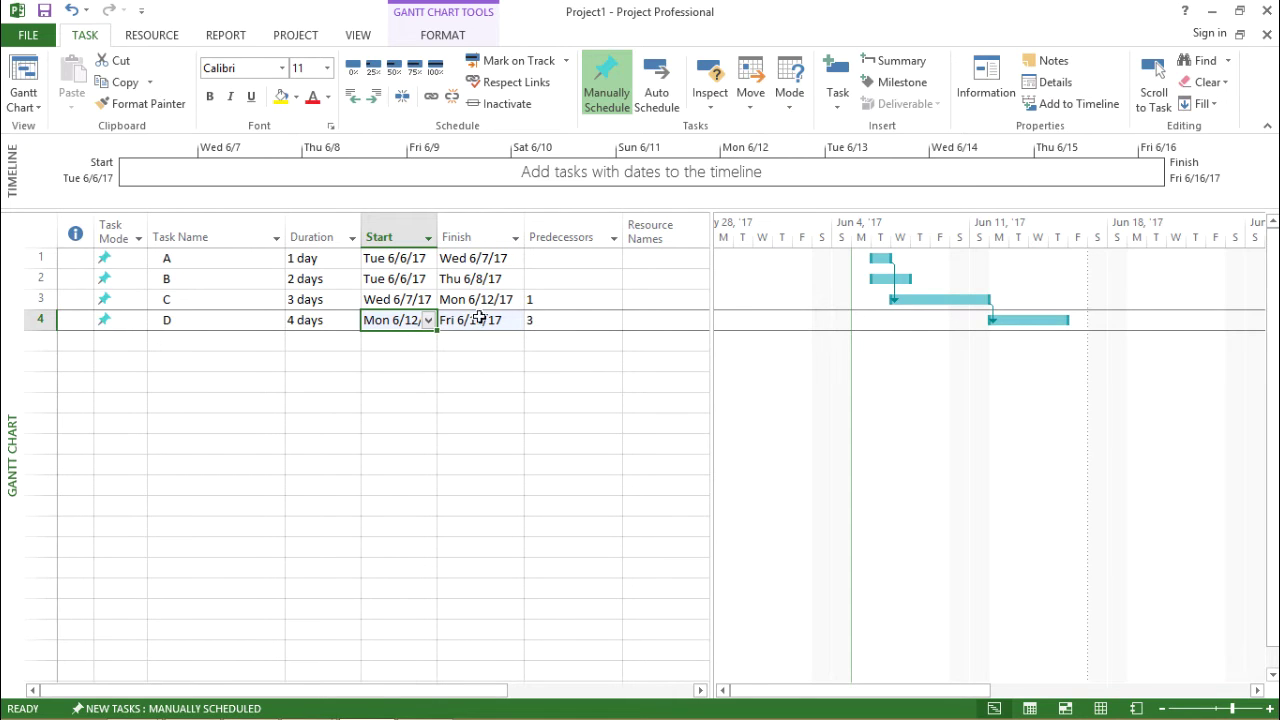
pyautogui.click(409, 337)
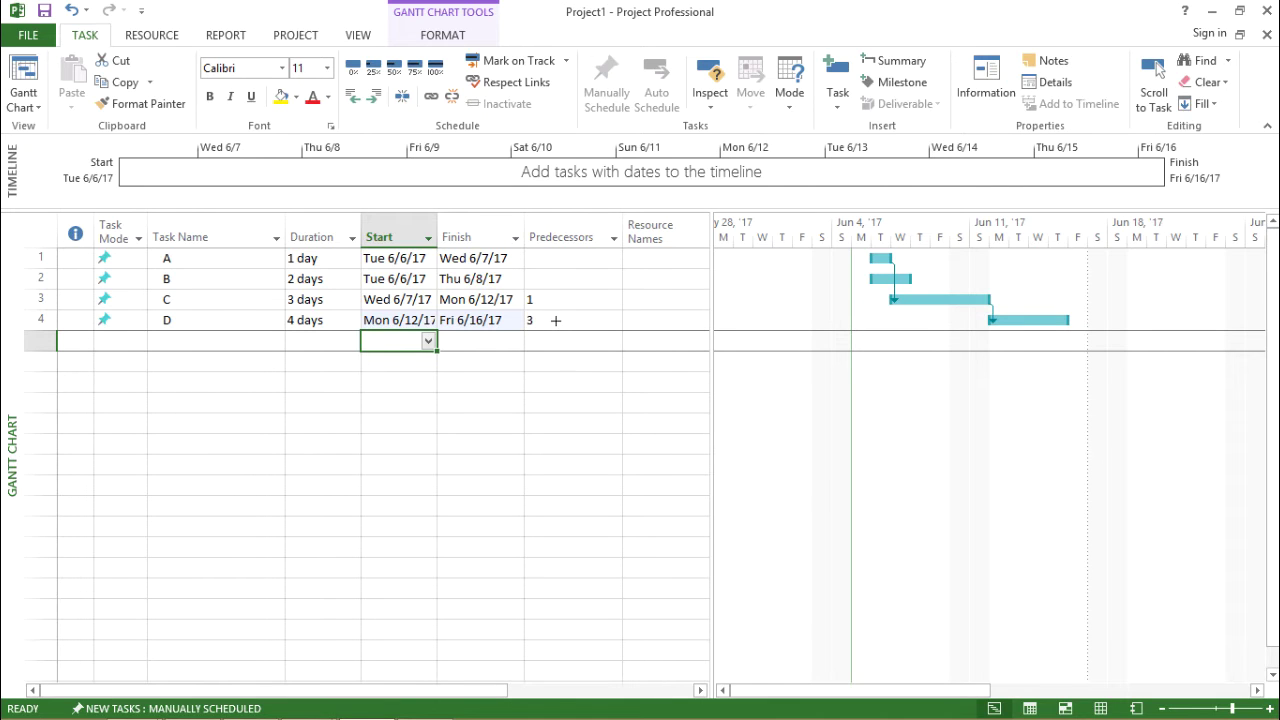
# Change the type of task D's link to predecessor C to Start-to-Start (SS) and apply it
pyautogui.click(555, 320)
pyautogui.click(483, 319)
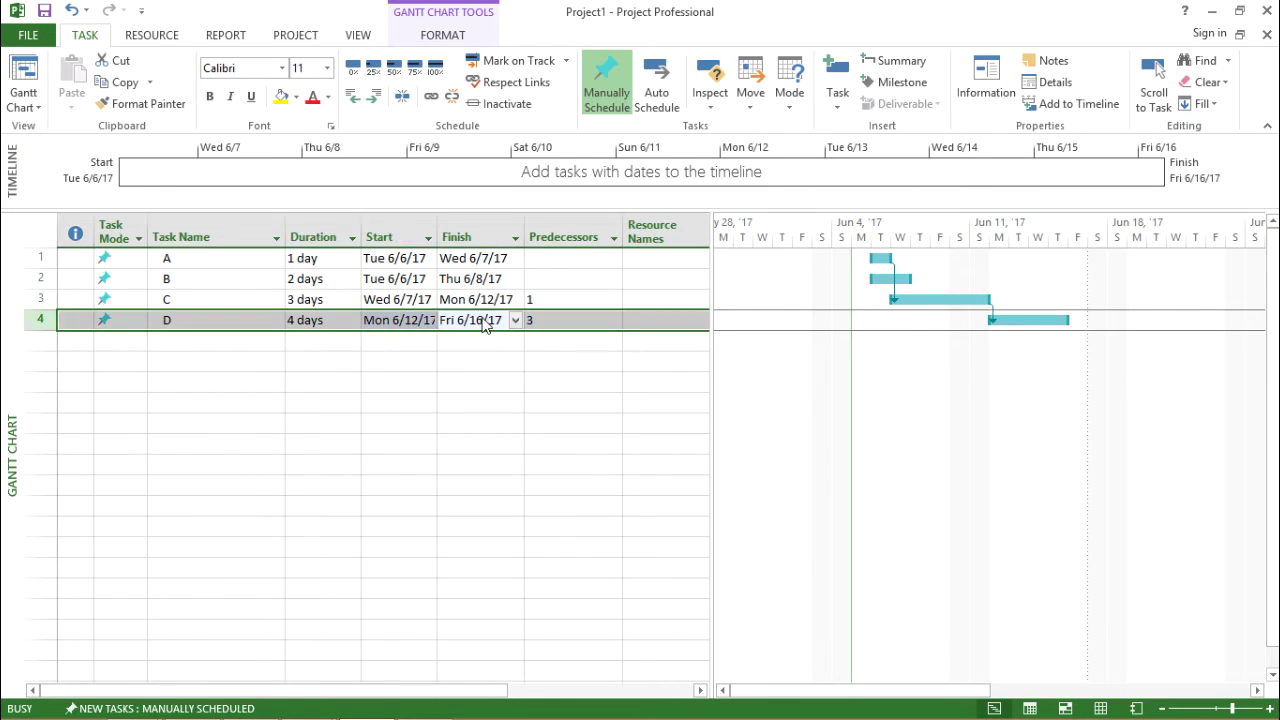
pyautogui.doubleClick(483, 319)
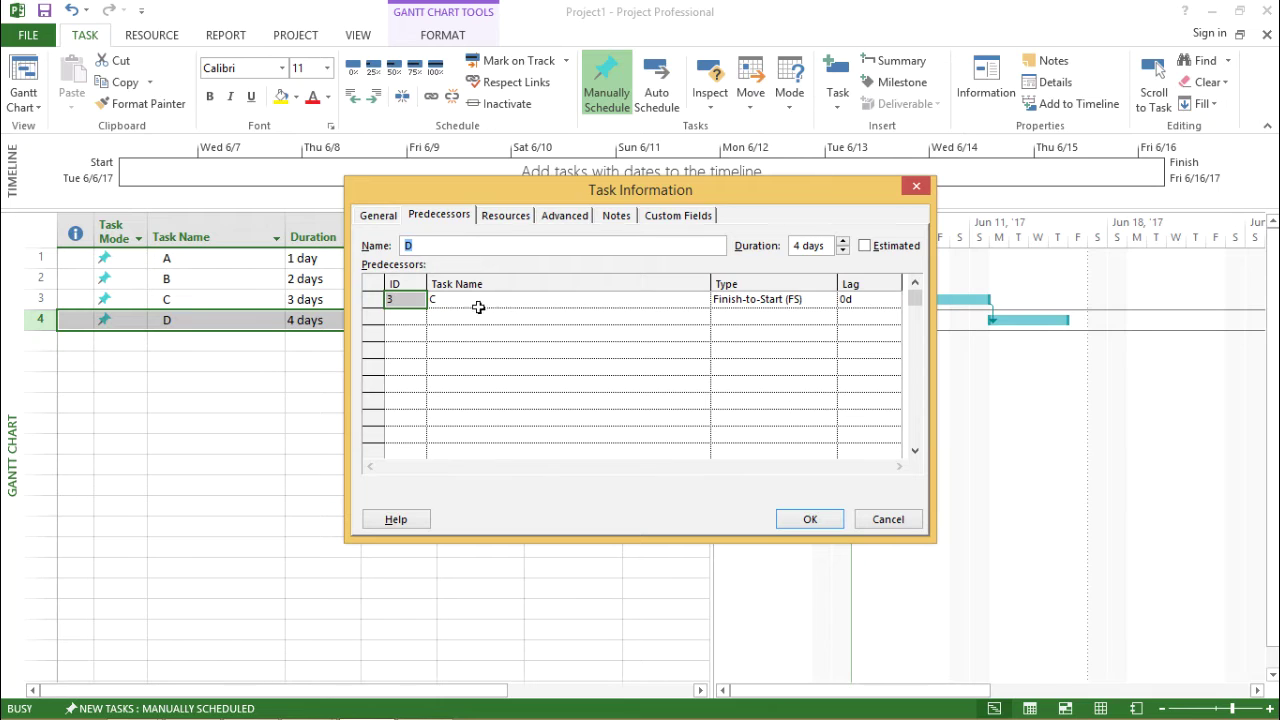
pyautogui.click(660, 310)
pyautogui.click(663, 300)
pyautogui.click(702, 301)
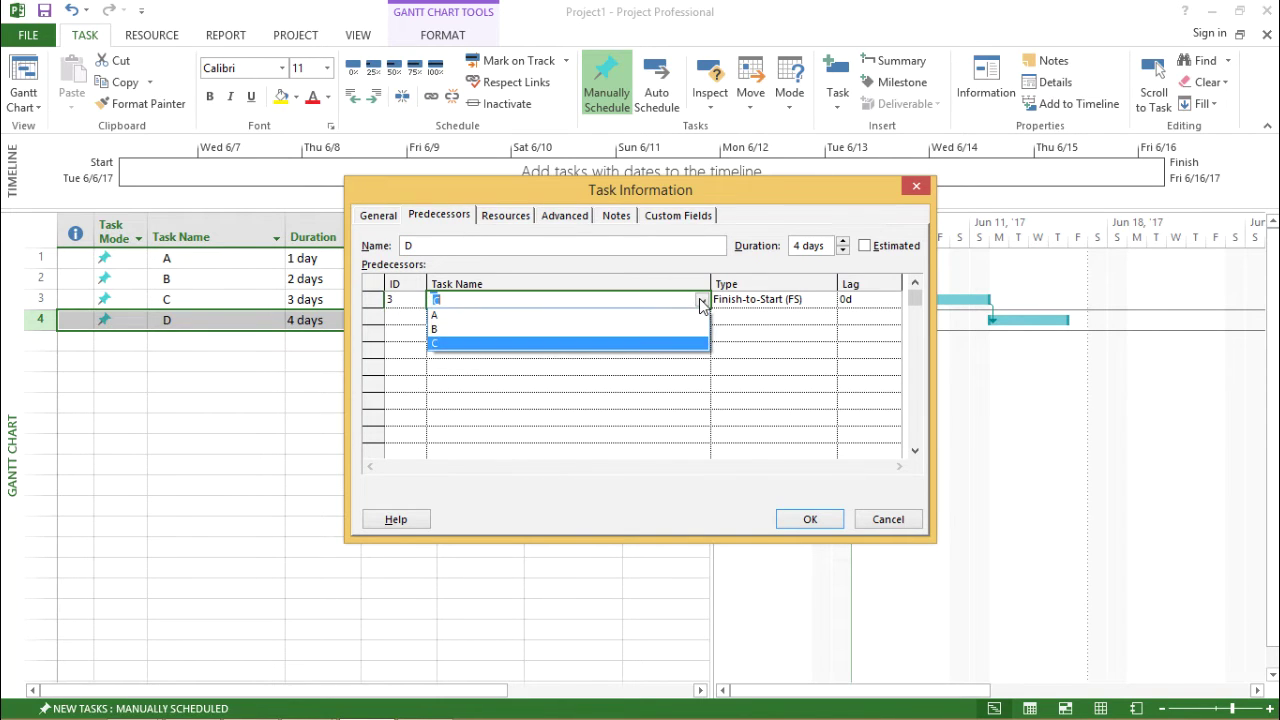
pyautogui.click(651, 344)
pyautogui.click(752, 300)
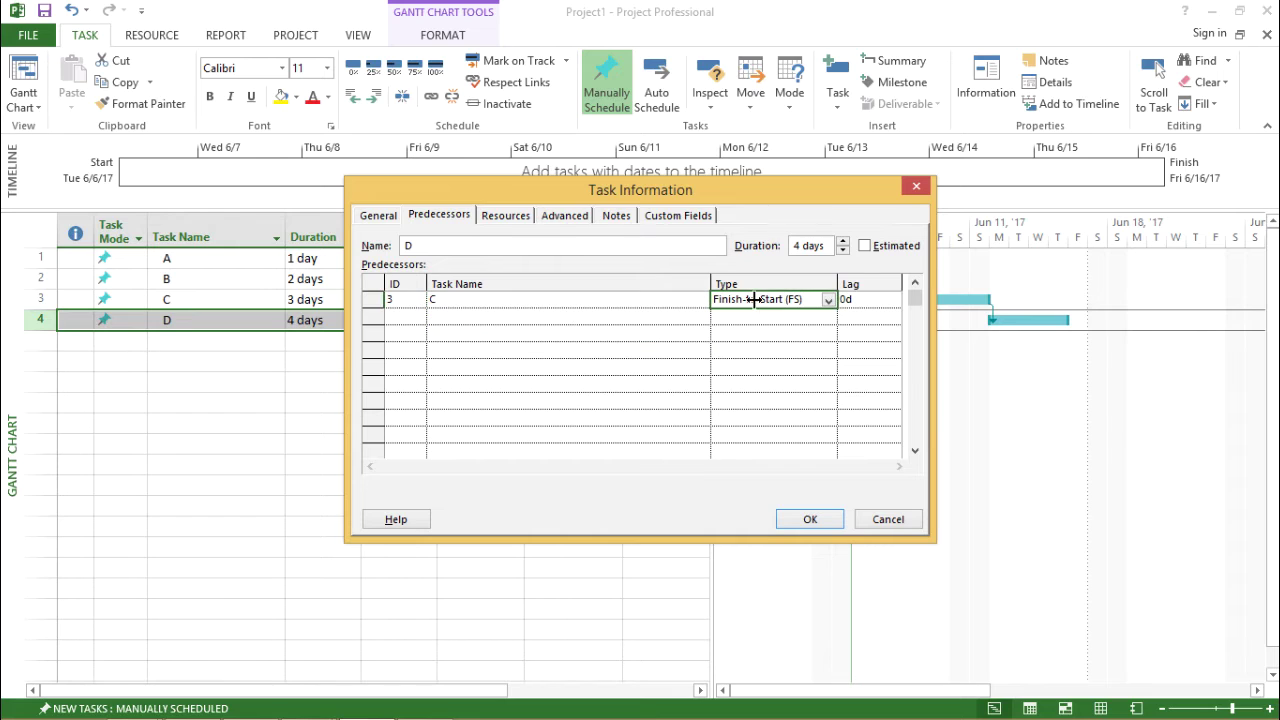
pyautogui.click(828, 300)
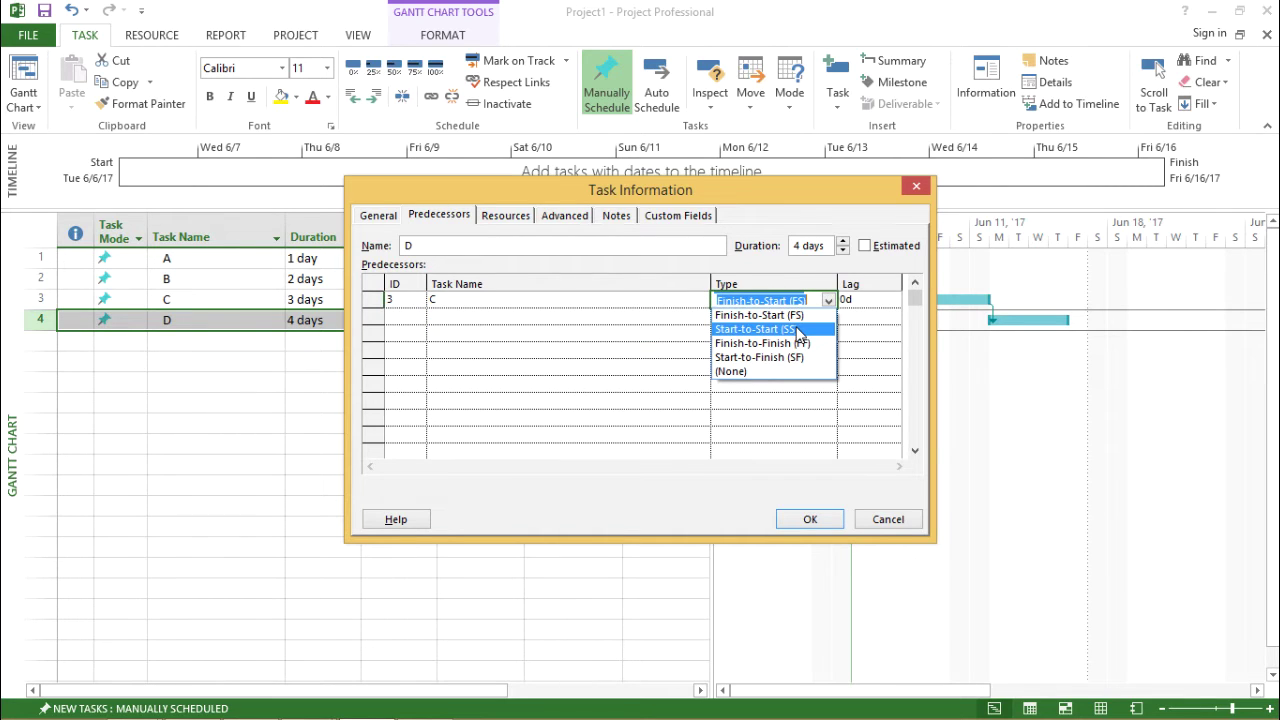
pyautogui.click(799, 334)
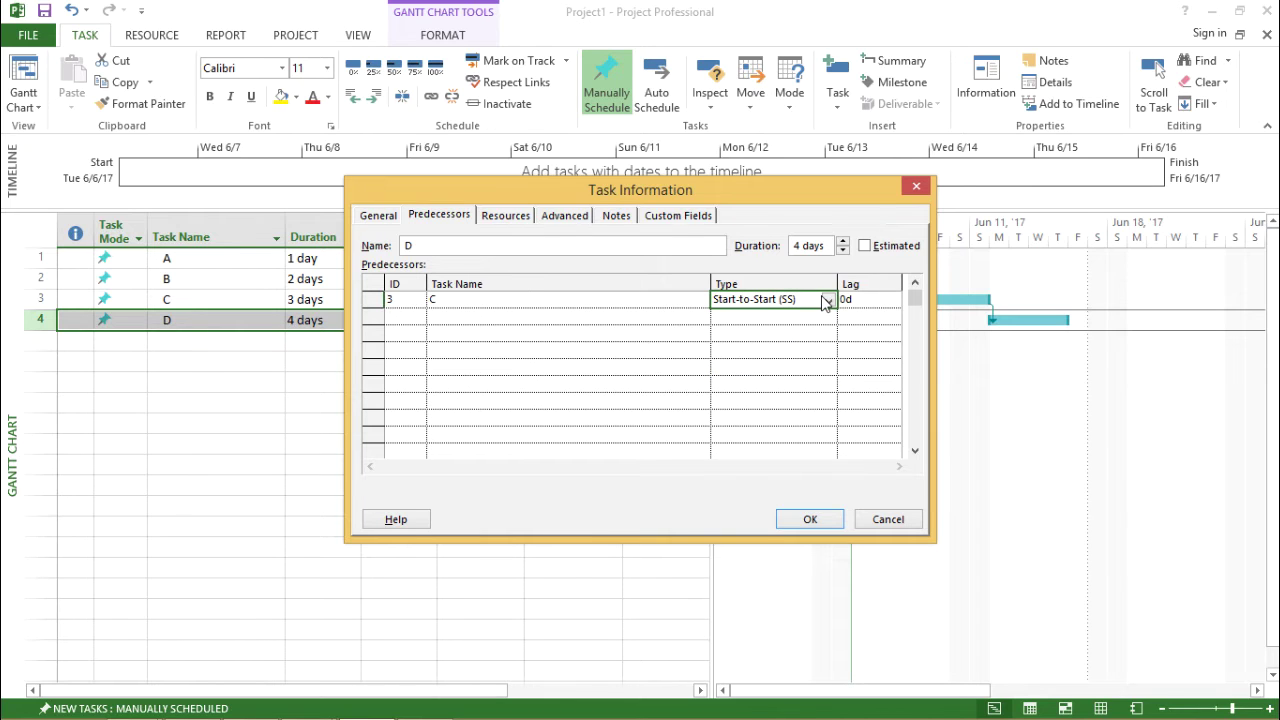
pyautogui.click(809, 520)
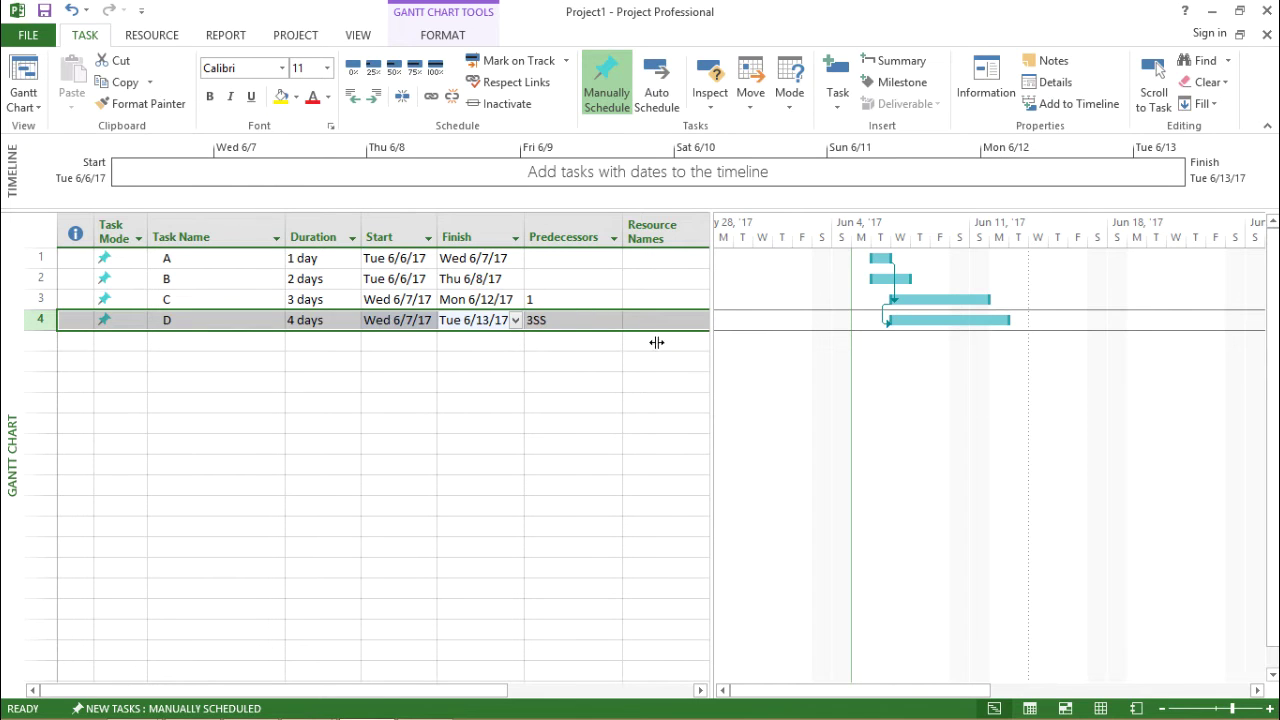
# Compare the start dates of tasks C and D and examine task D's predecessor entry
pyautogui.click(200, 299)
pyautogui.click(185, 318)
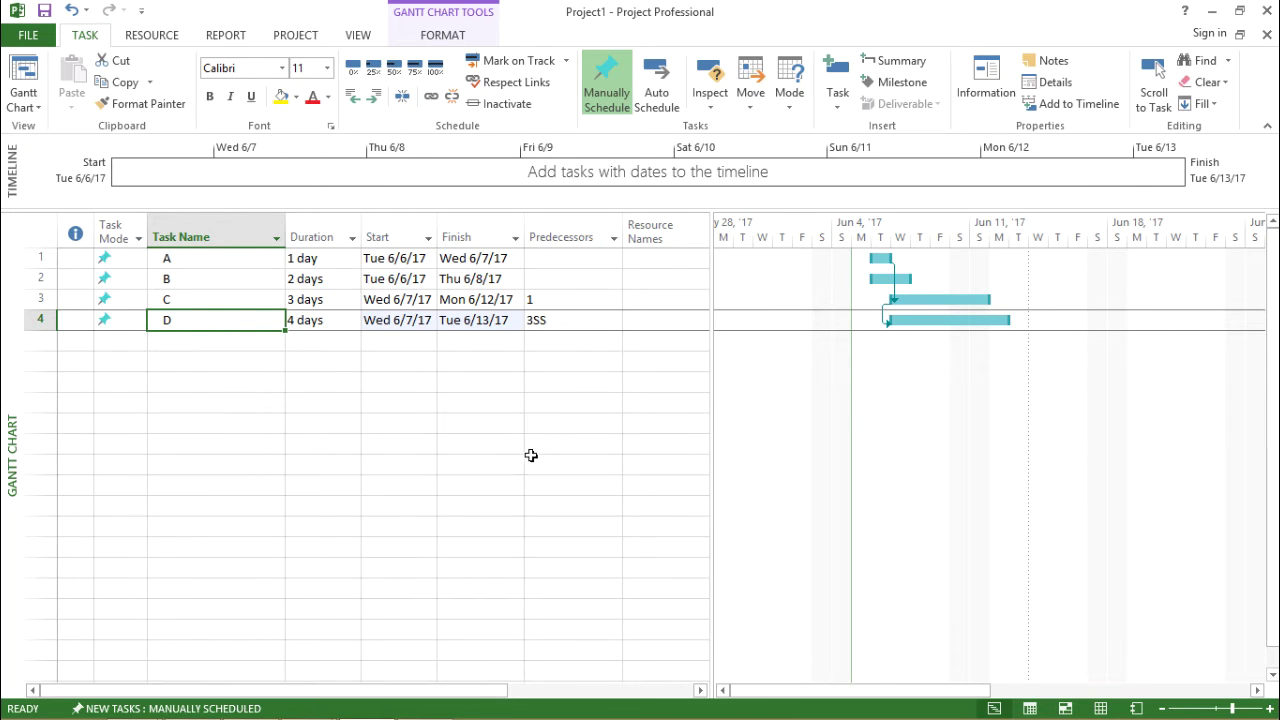
pyautogui.click(420, 324)
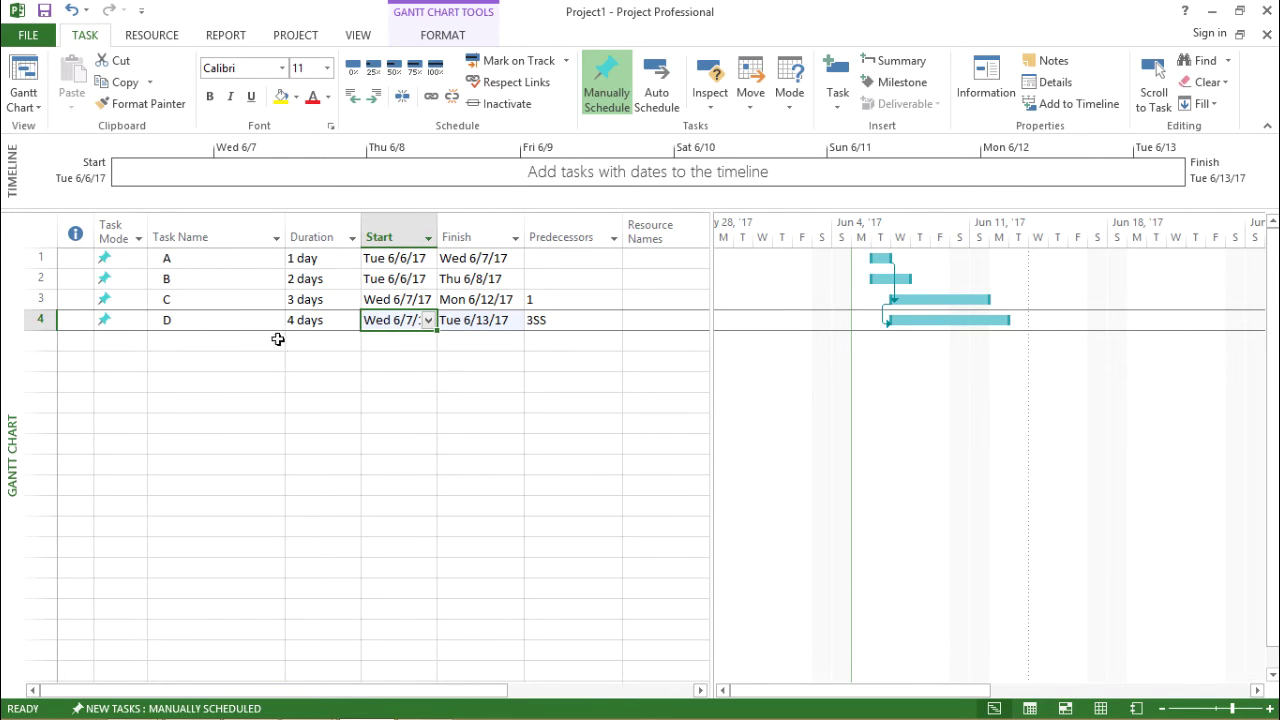
pyautogui.click(414, 299)
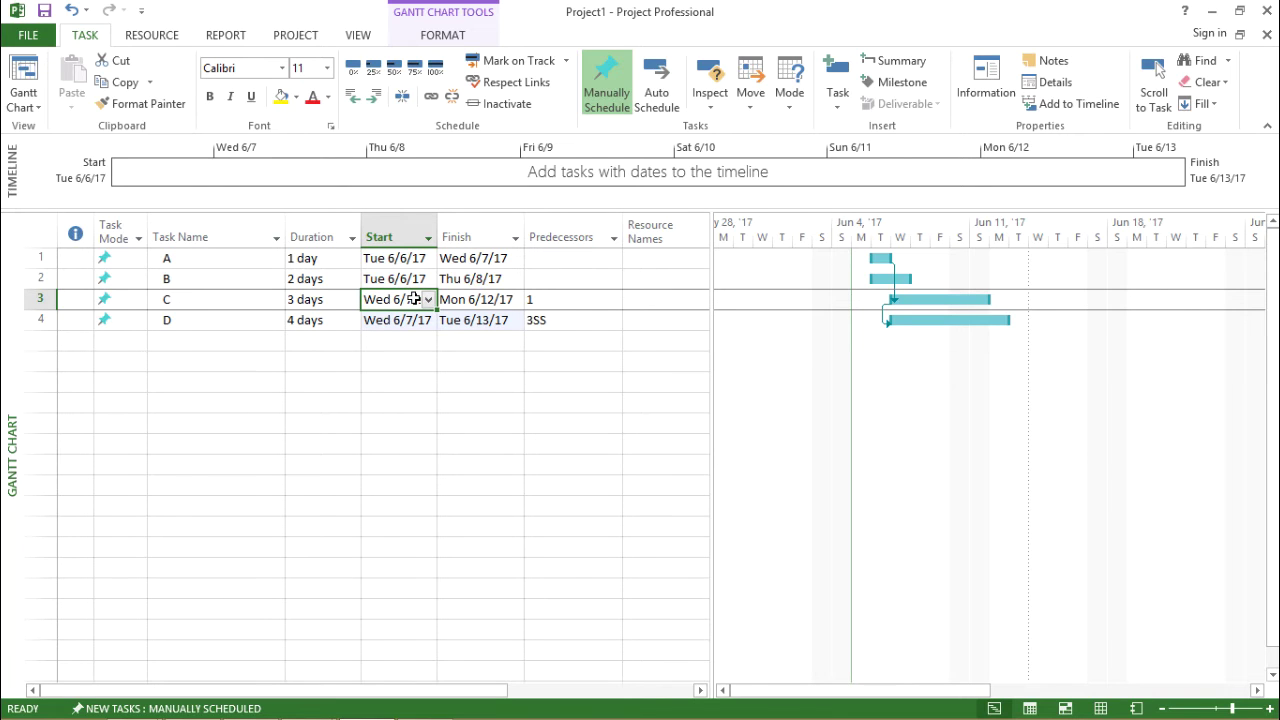
pyautogui.click(388, 318)
pyautogui.click(388, 302)
pyautogui.click(552, 318)
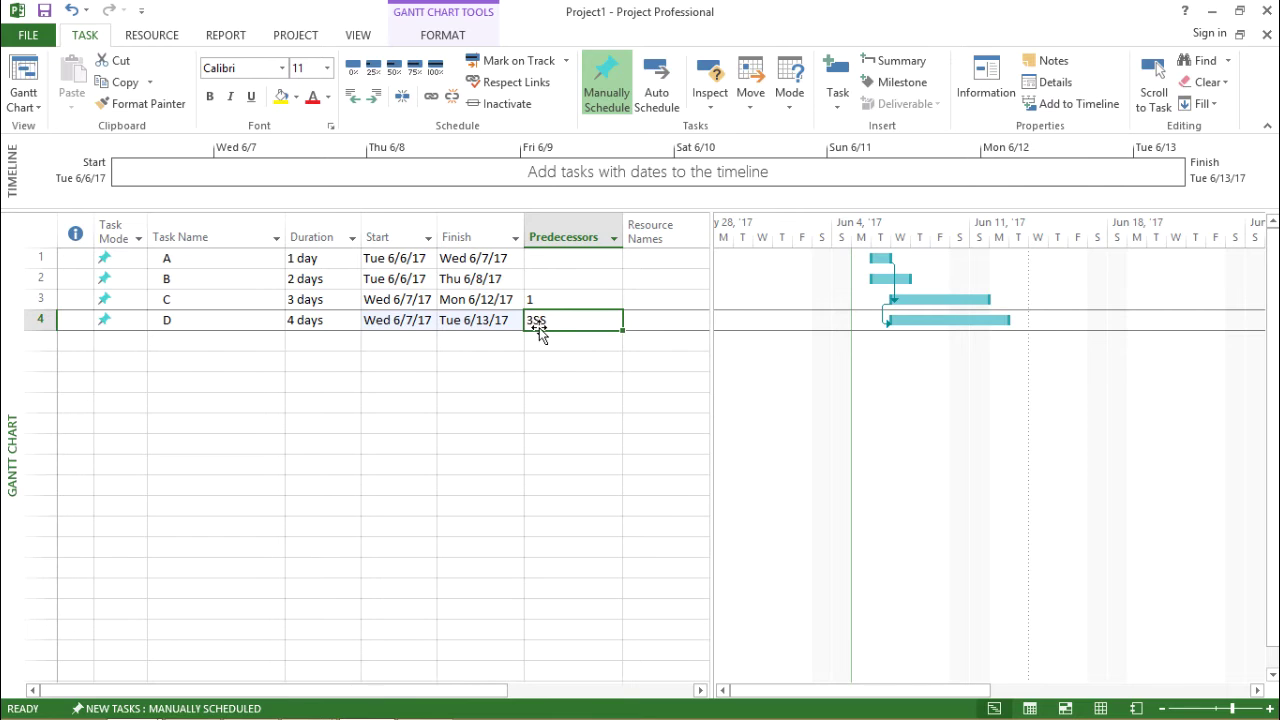
pyautogui.click(193, 304)
pyautogui.click(186, 321)
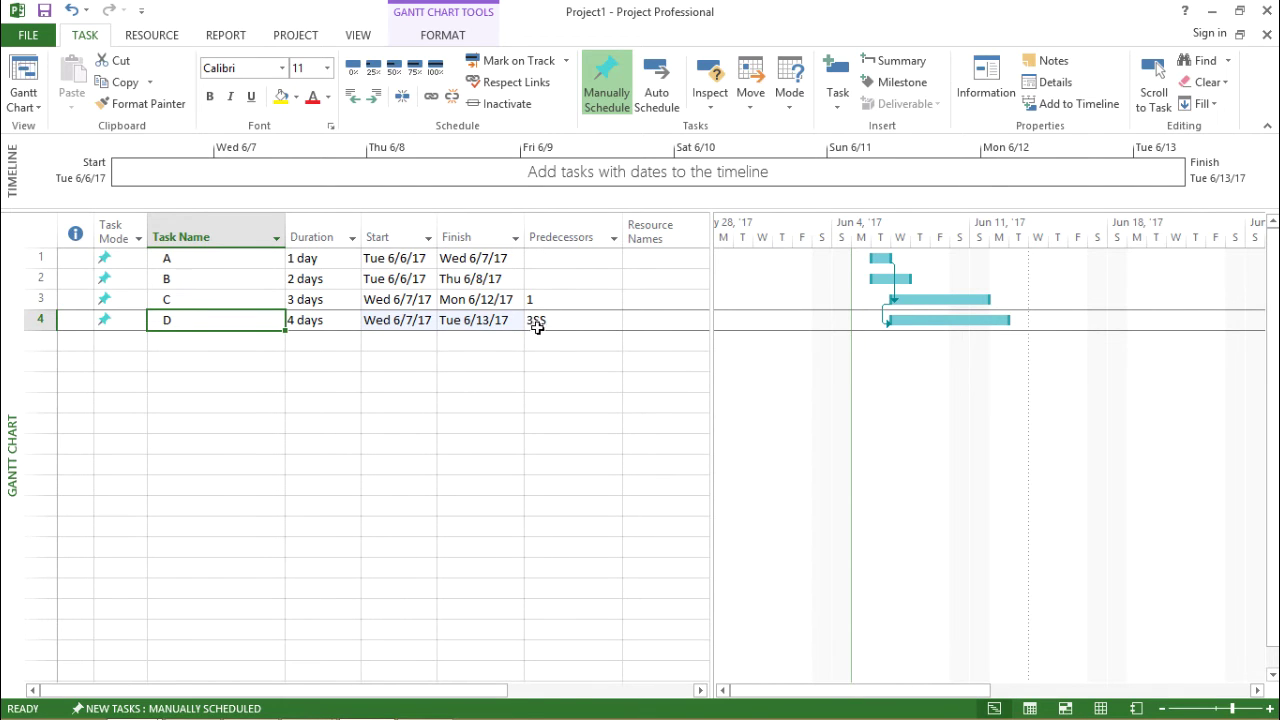
# Set task D's dependency on task C to Finish-to-Finish (FF) and apply it
pyautogui.click(546, 322)
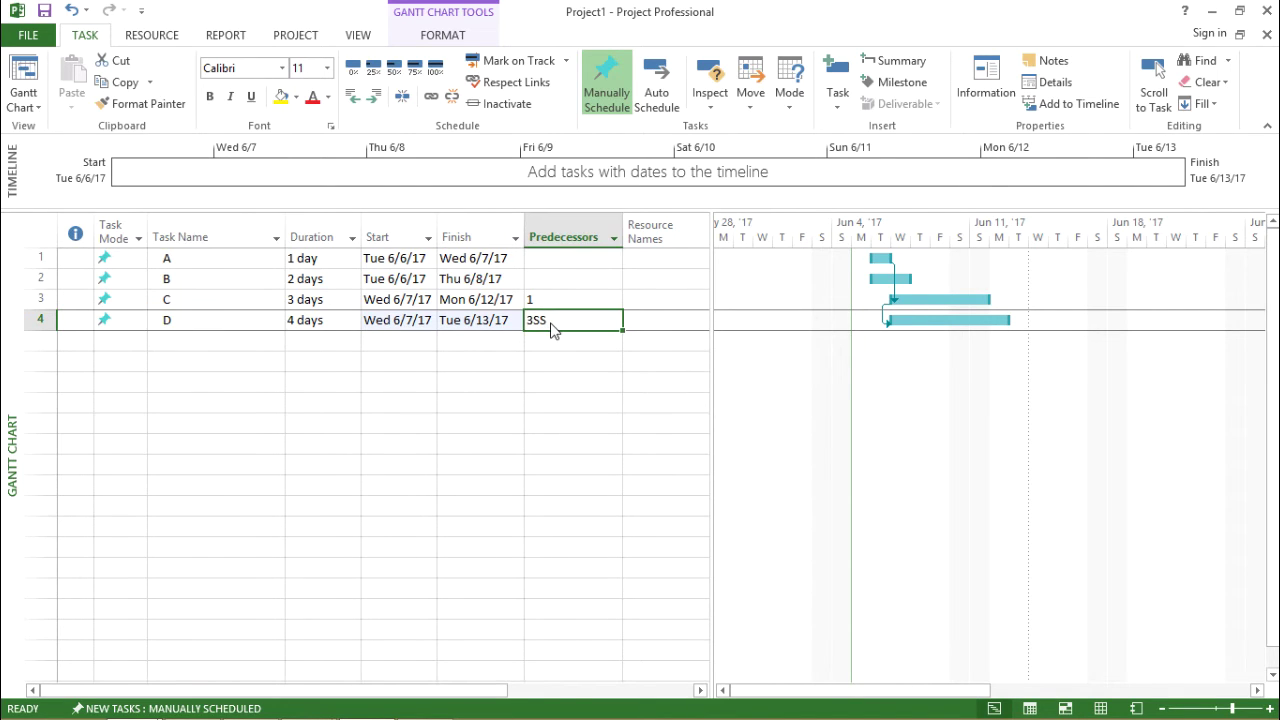
pyautogui.doubleClick(551, 330)
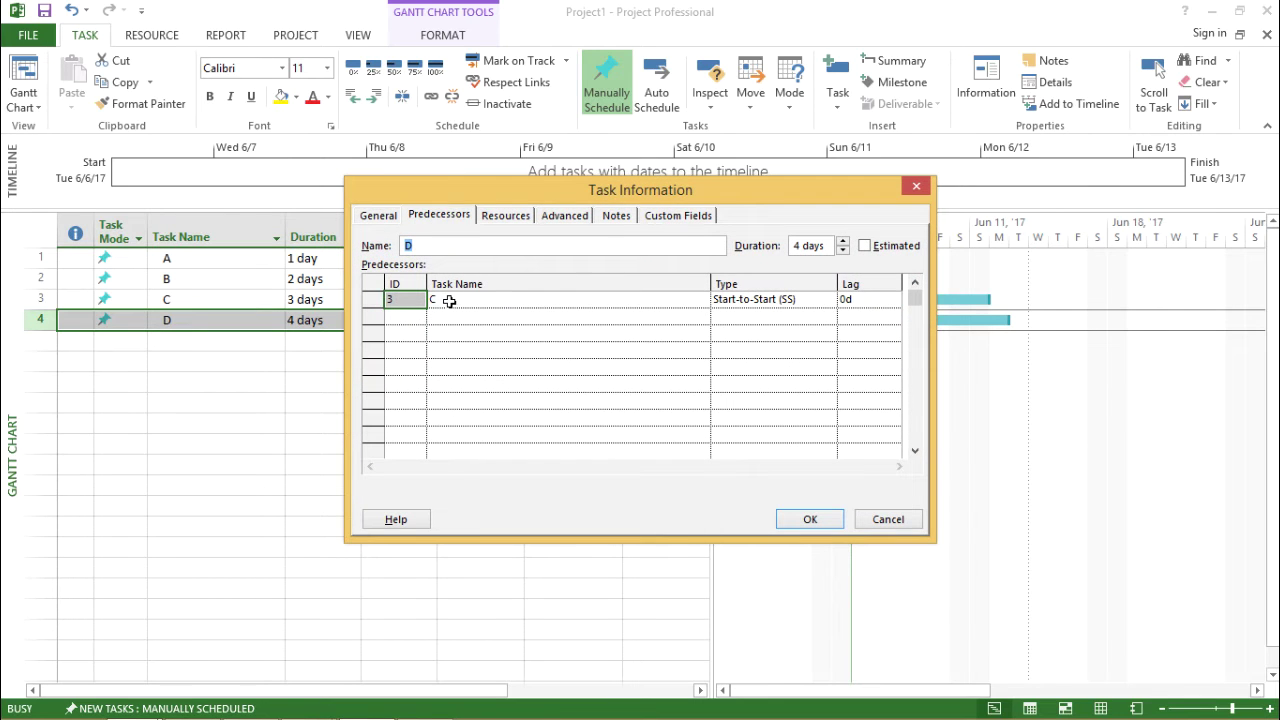
pyautogui.click(746, 299)
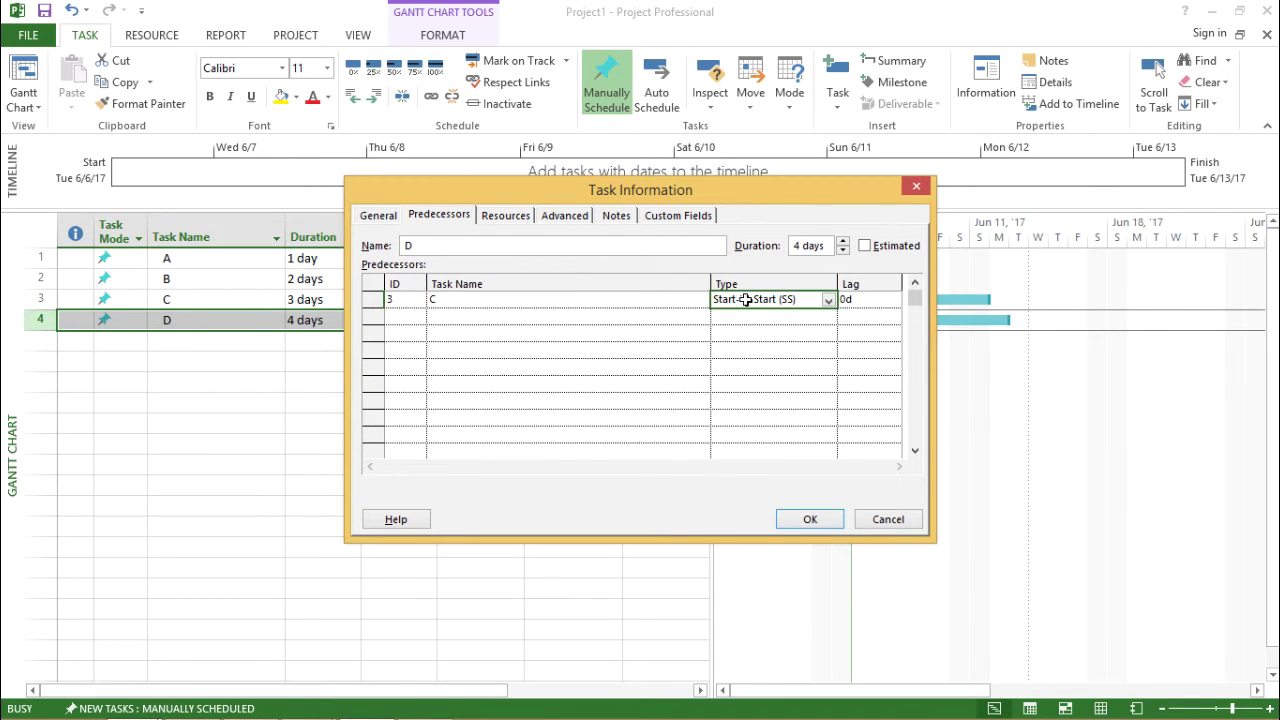
pyautogui.click(828, 301)
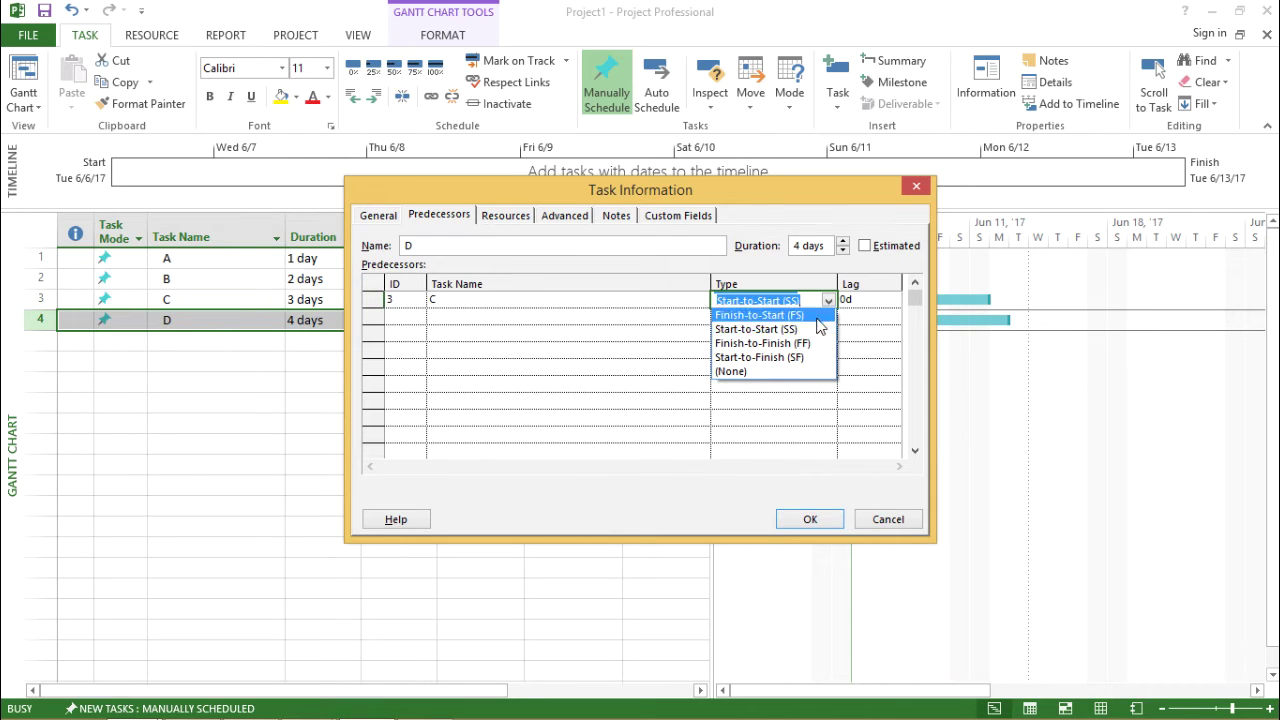
pyautogui.click(811, 343)
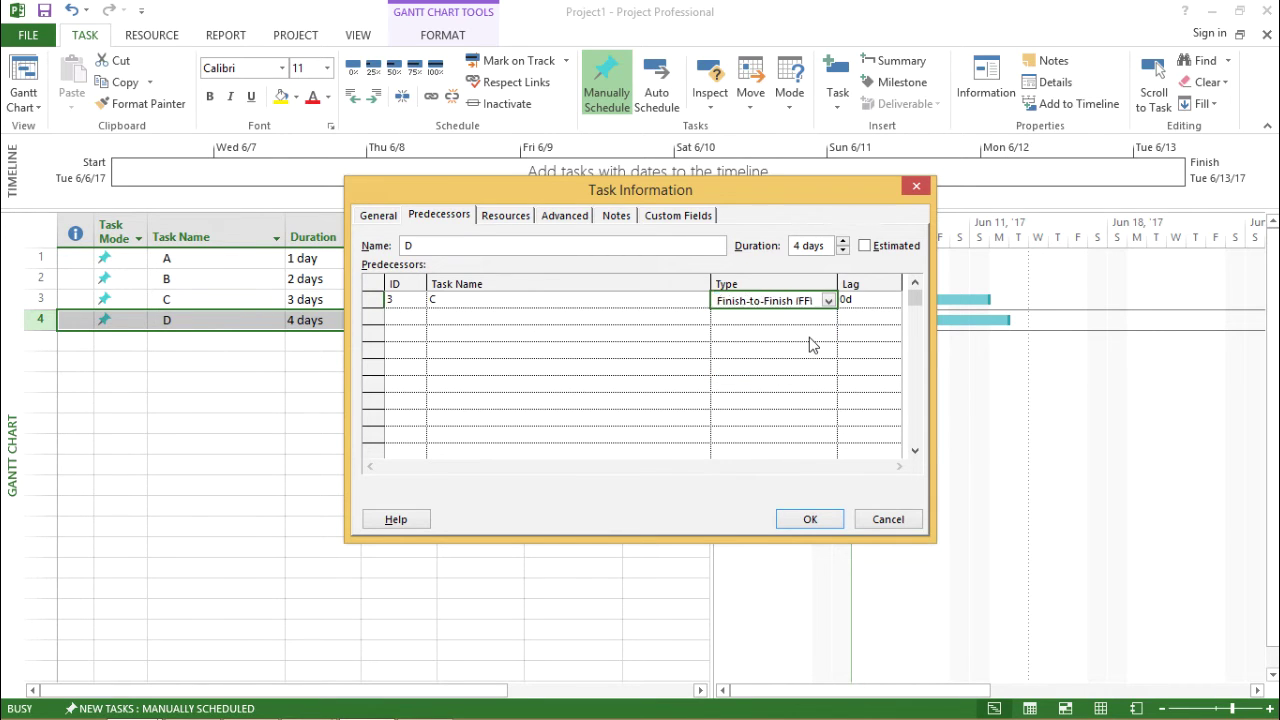
pyautogui.click(813, 518)
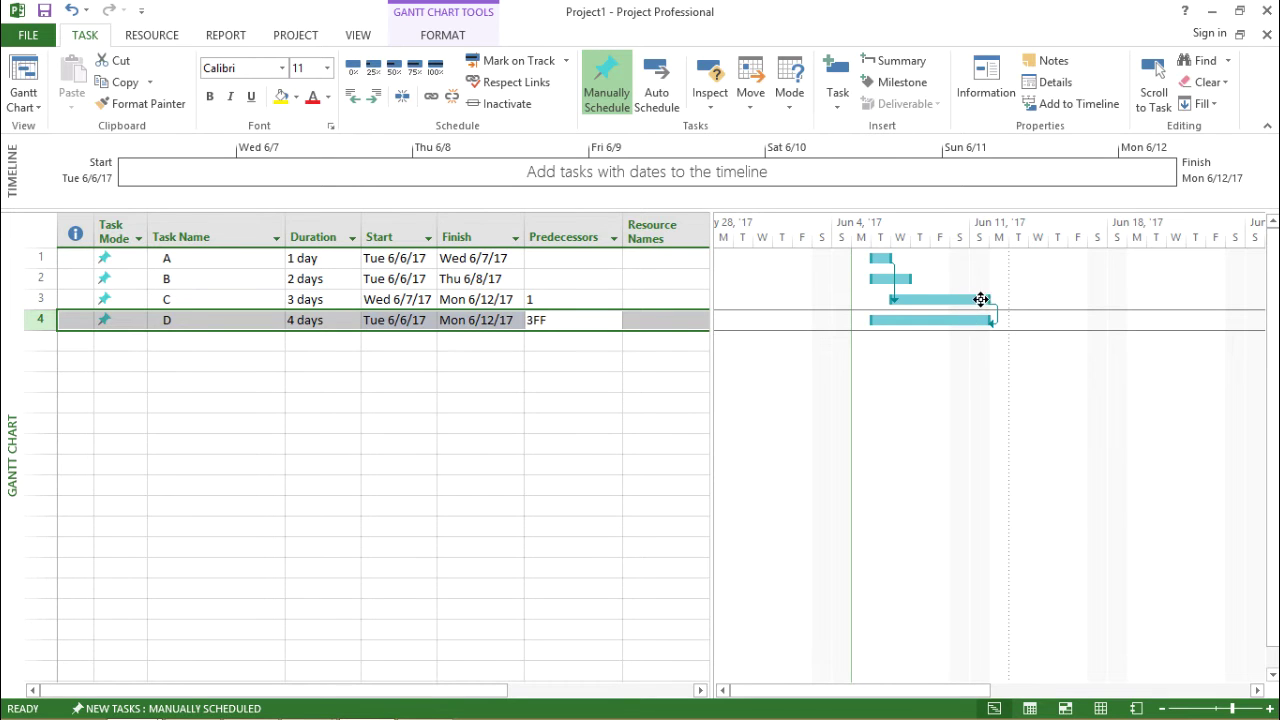
# Compare the finish dates of tasks C and D and examine task D's predecessor entry
pyautogui.moveTo(996, 312)
pyautogui.click(495, 300)
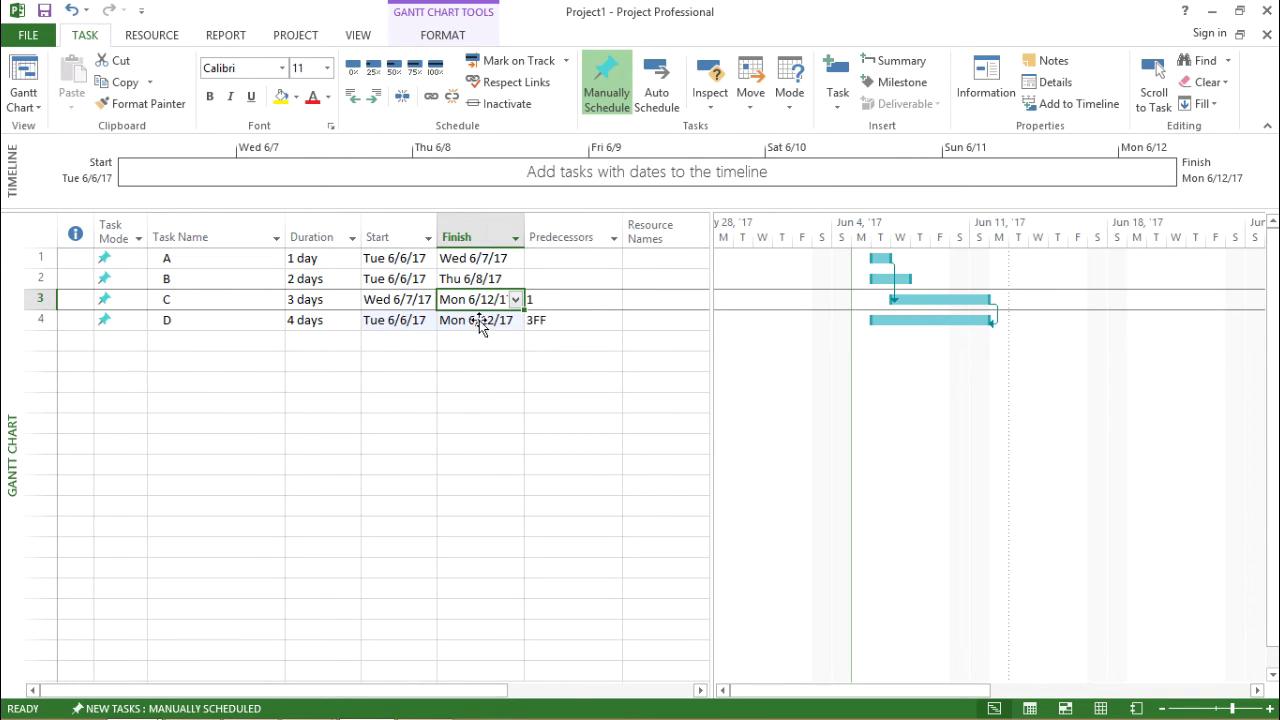
pyautogui.click(485, 318)
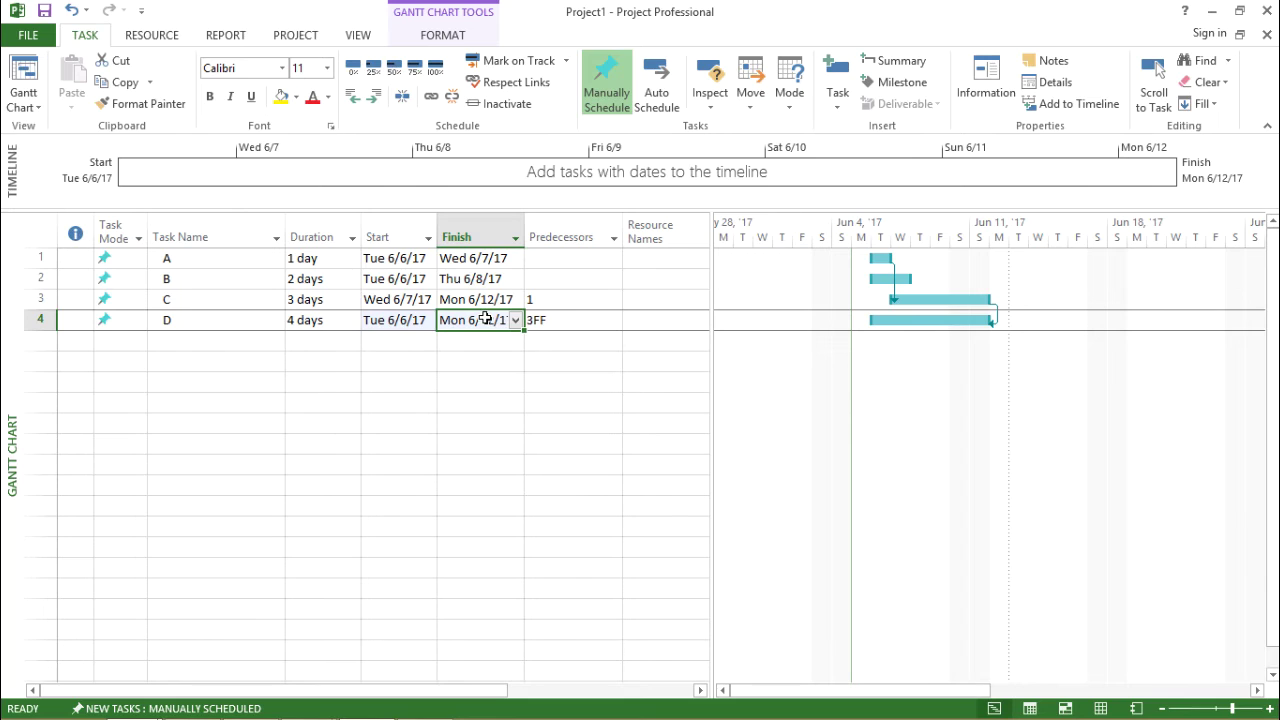
pyautogui.press('Left')
pyautogui.press('Left')
pyautogui.press('Left')
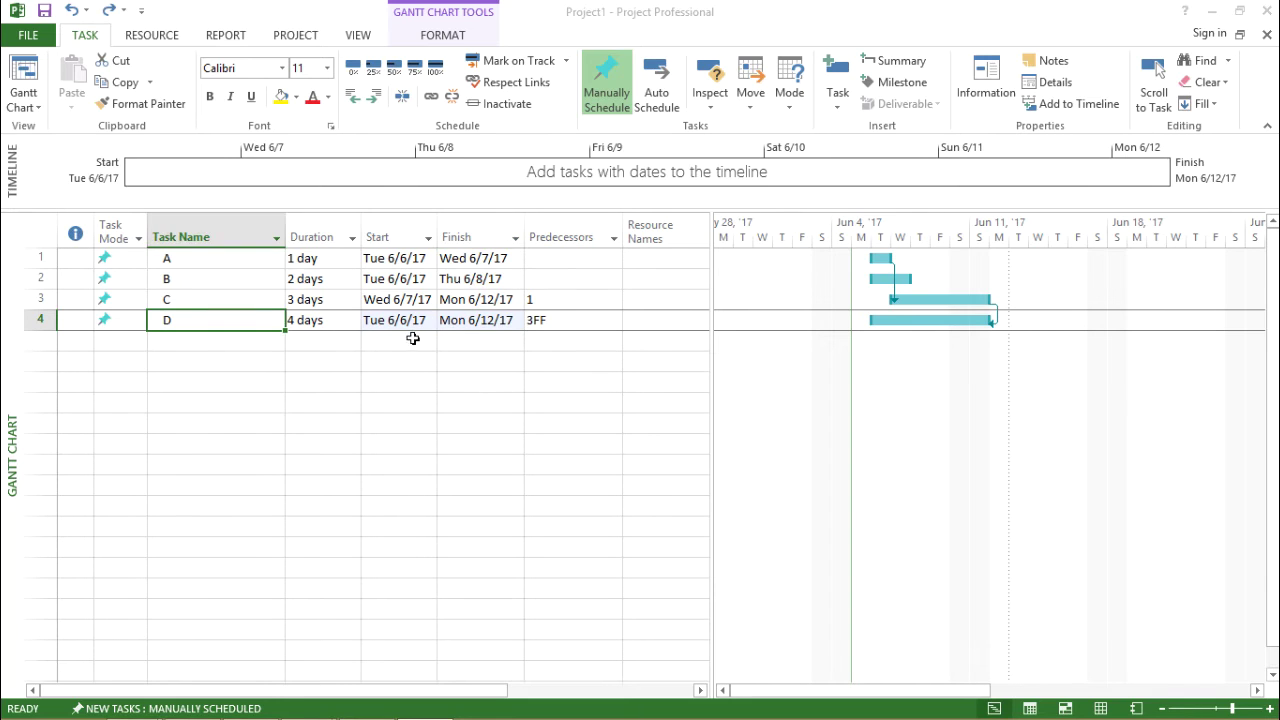
pyautogui.click(564, 325)
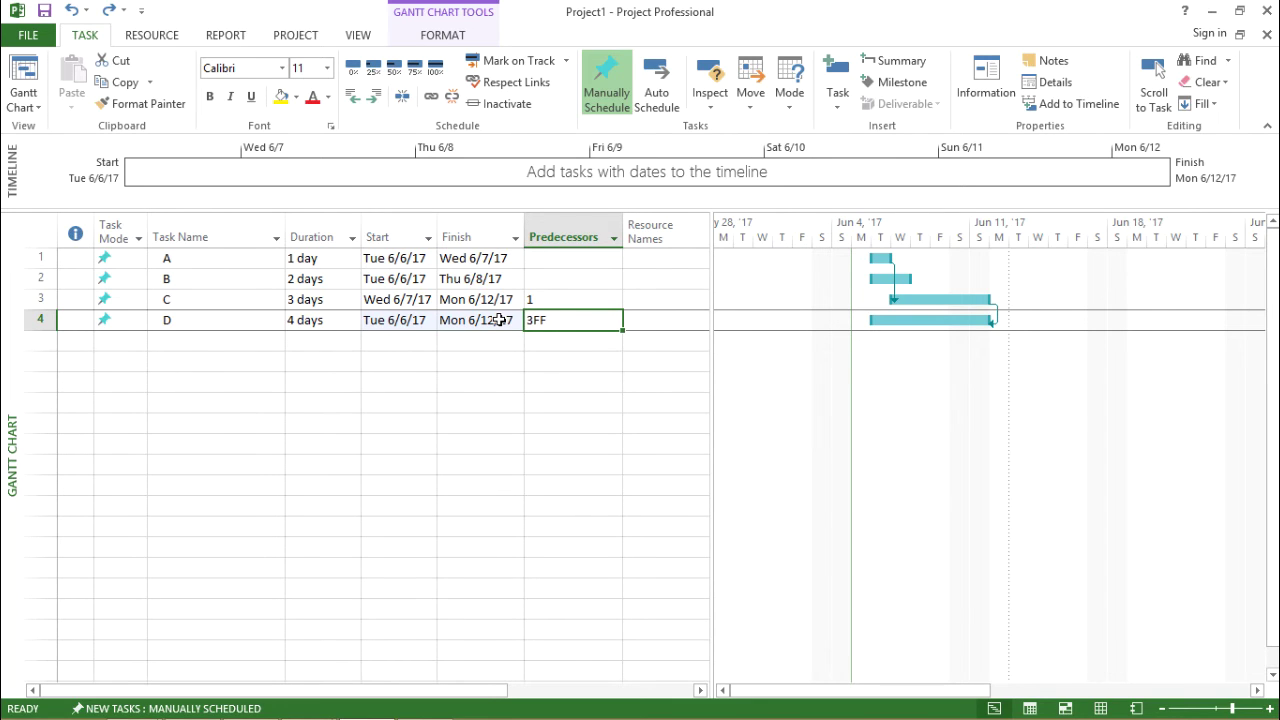
# Change the type of task D's link to predecessor C to Start-to-Finish (SF) and apply it
pyautogui.click(245, 325)
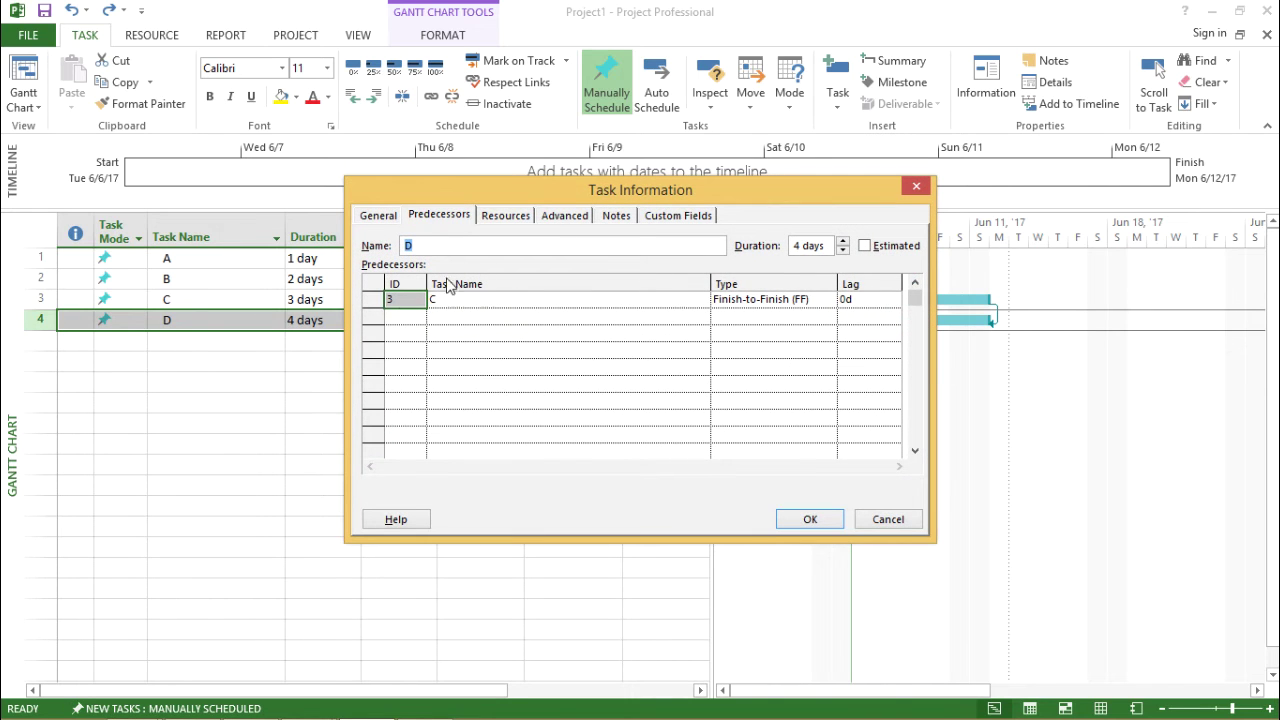
pyautogui.click(800, 301)
pyautogui.click(828, 301)
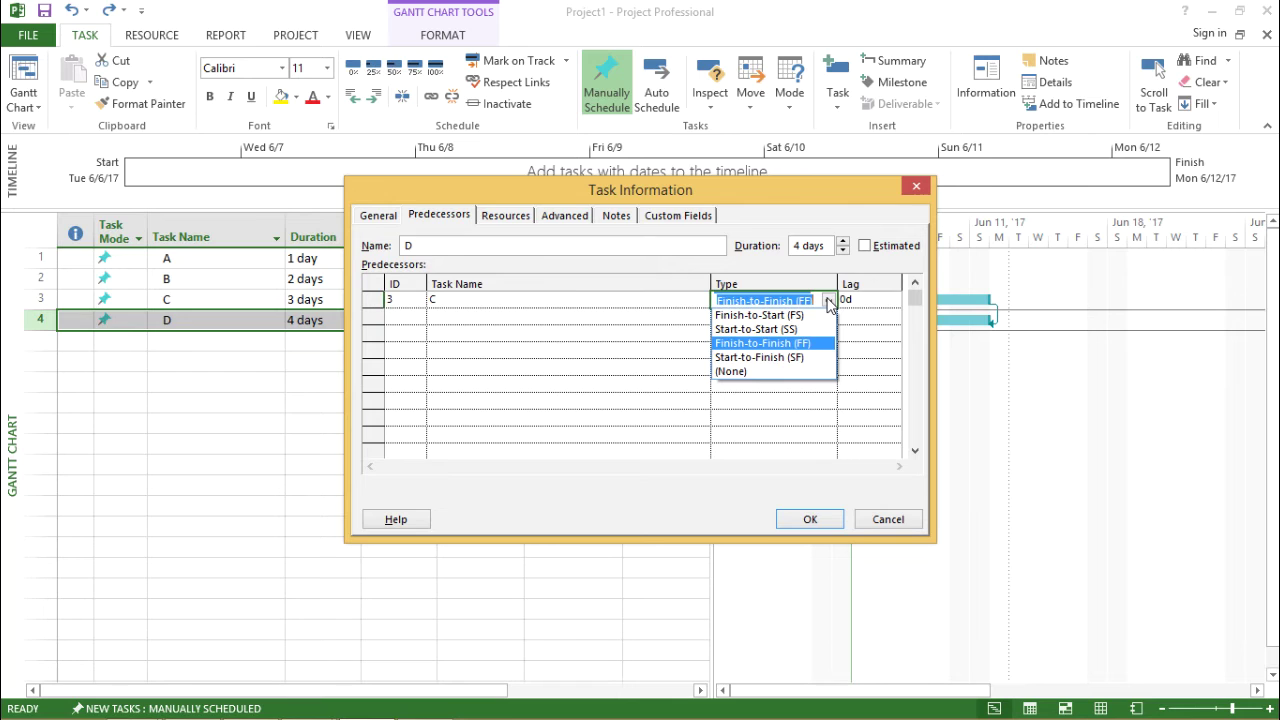
pyautogui.click(810, 358)
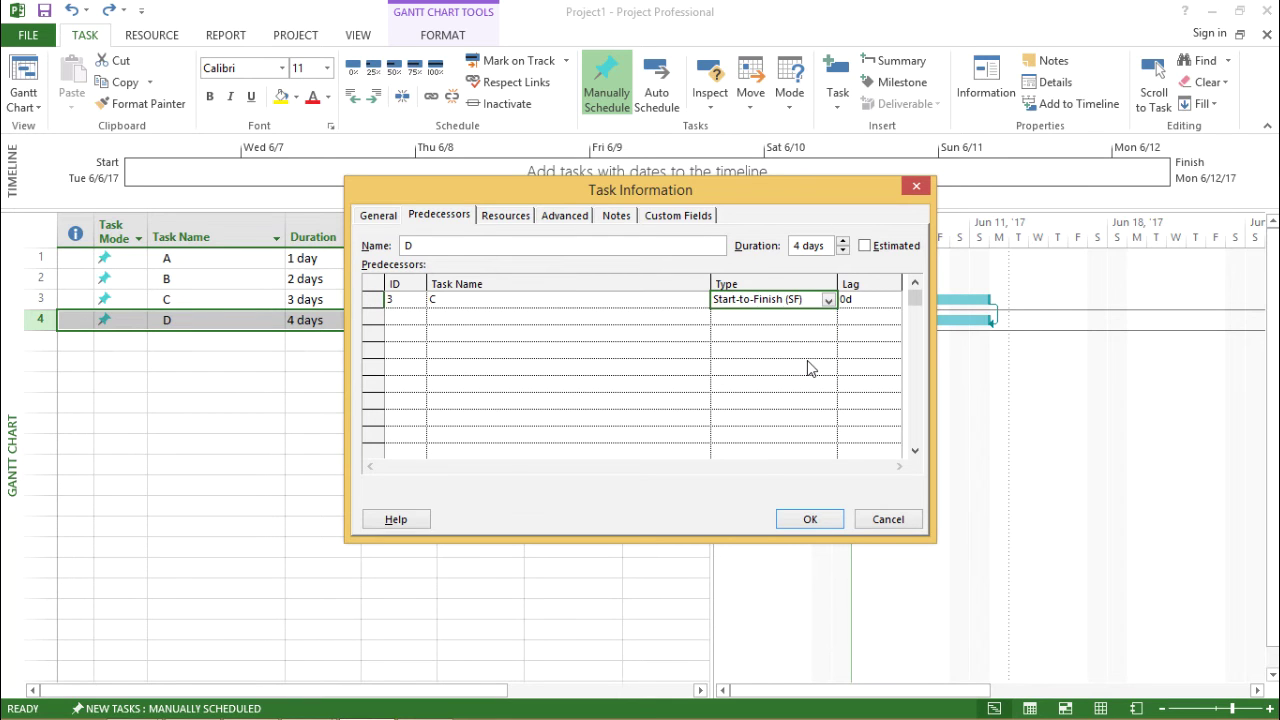
pyautogui.click(820, 522)
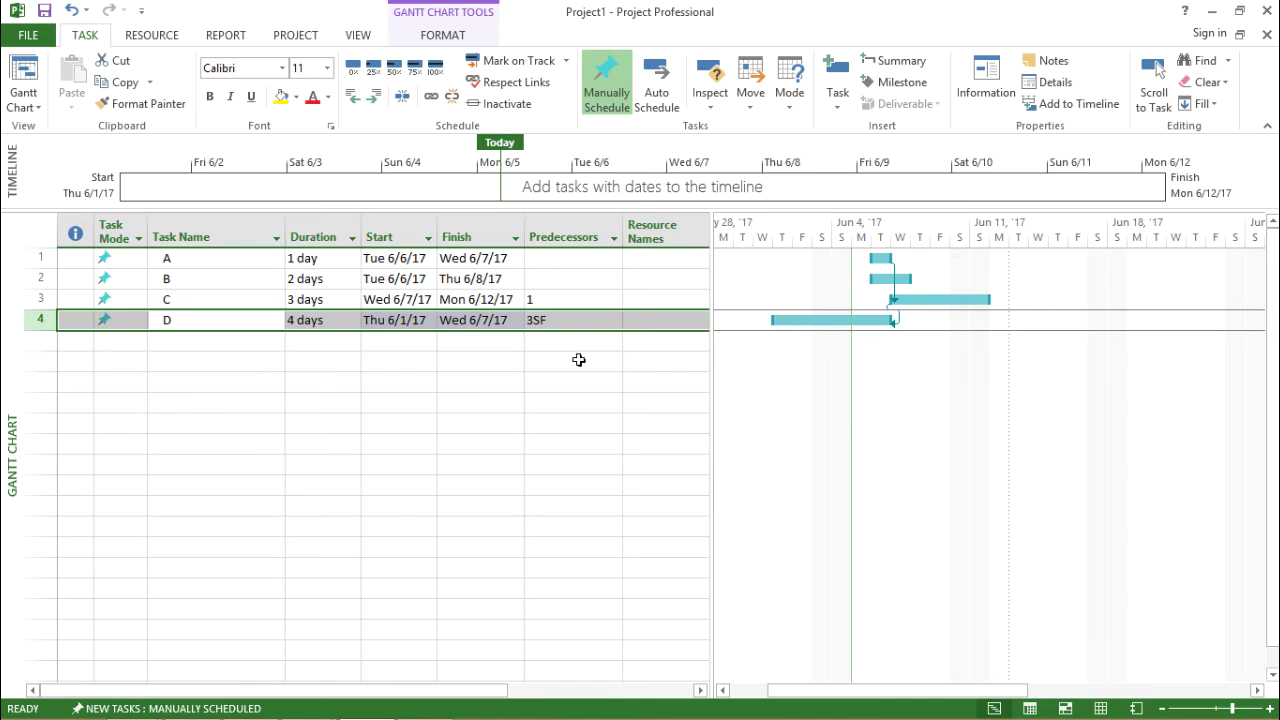
# Compare task C's start date with task D's finish date
pyautogui.click(416, 300)
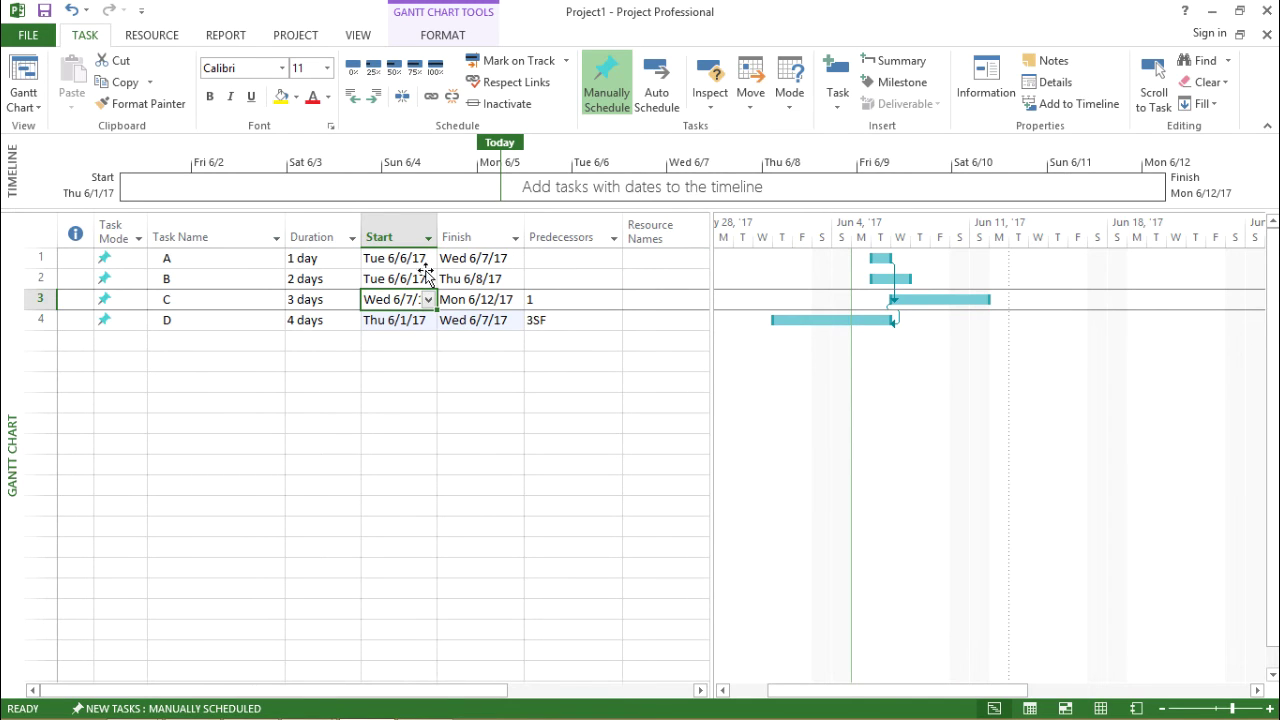
pyautogui.click(490, 321)
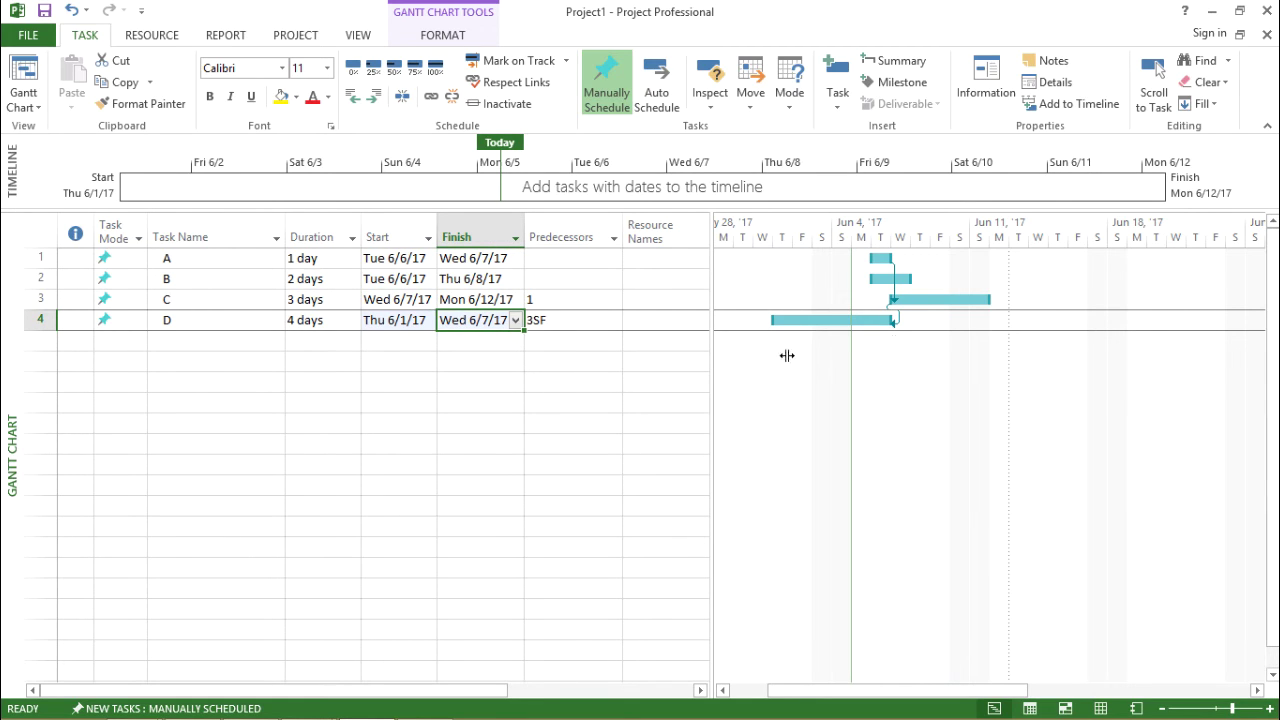
pyautogui.click(249, 318)
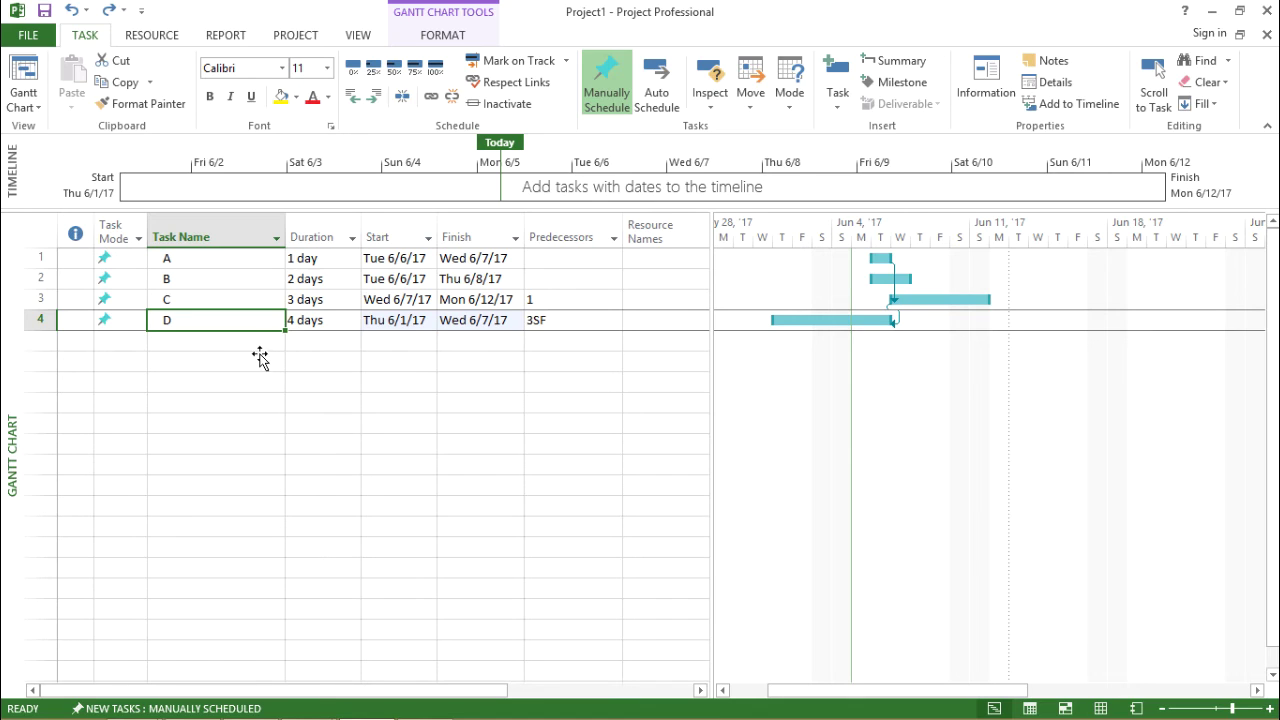
# Set a lag of 2 days on task C's Finish-to-Start link to predecessor A and apply it
pyautogui.click(228, 298)
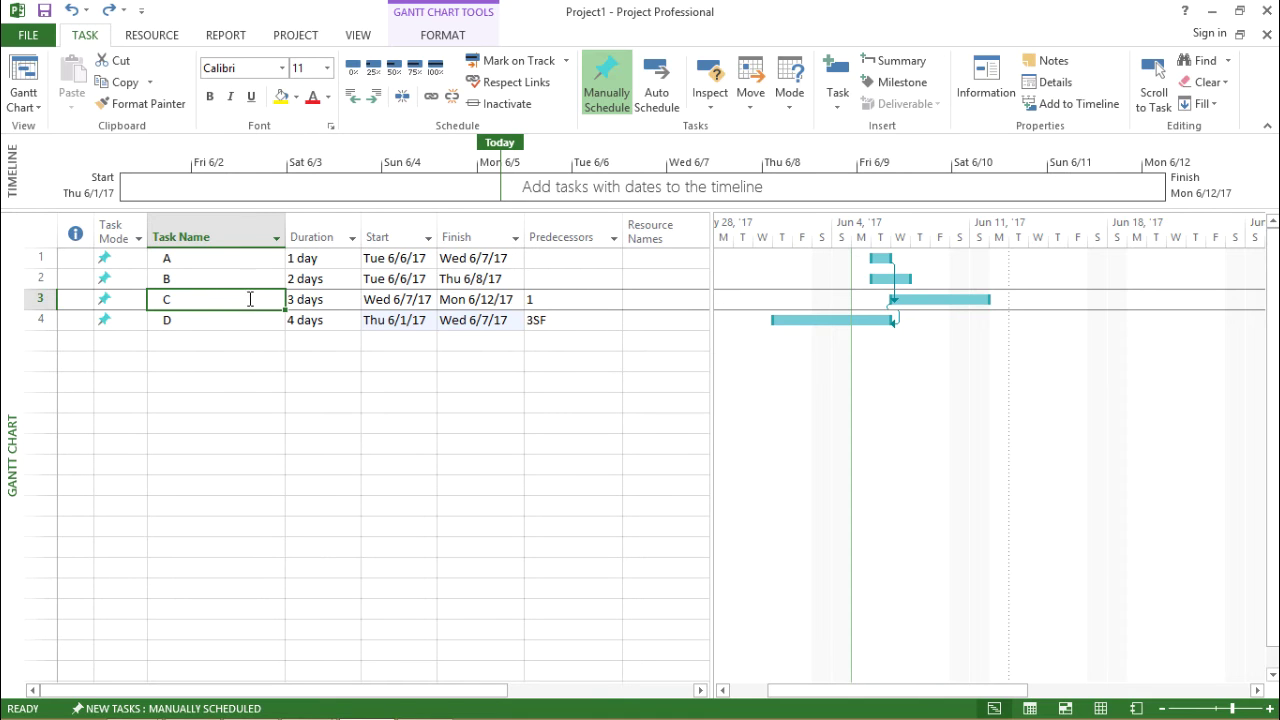
pyautogui.click(377, 304)
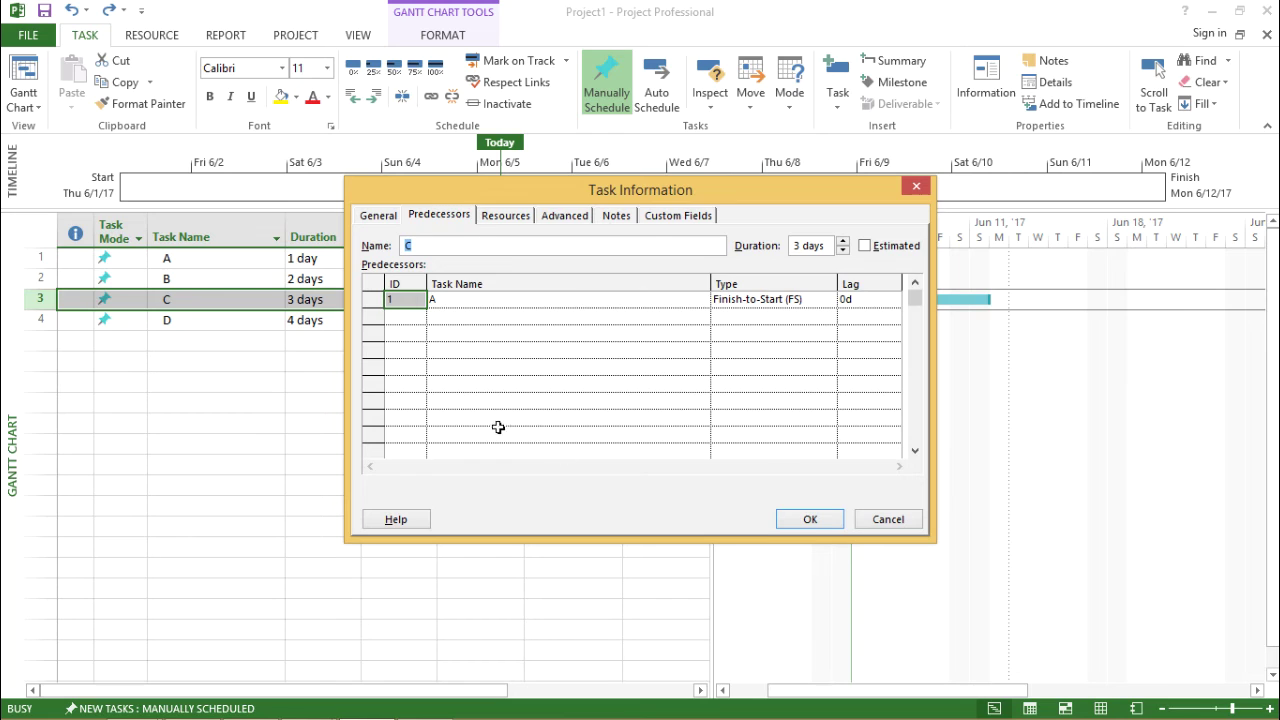
pyautogui.click(476, 297)
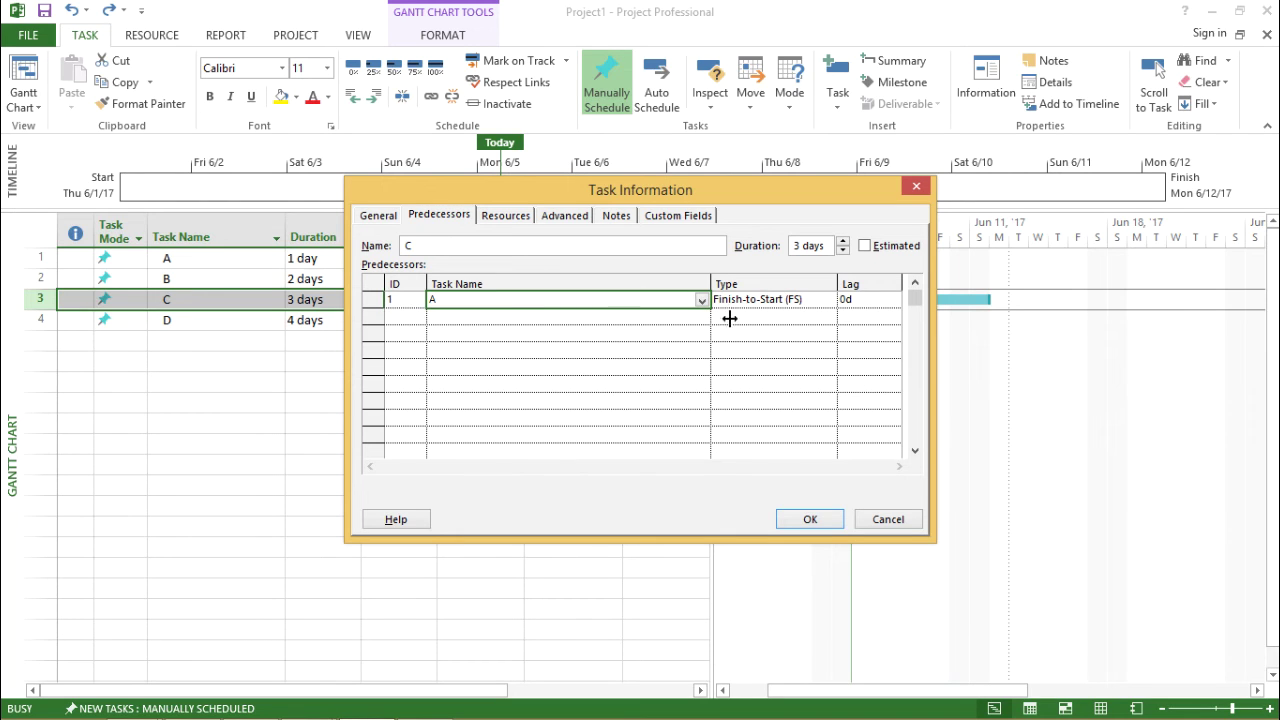
pyautogui.click(849, 302)
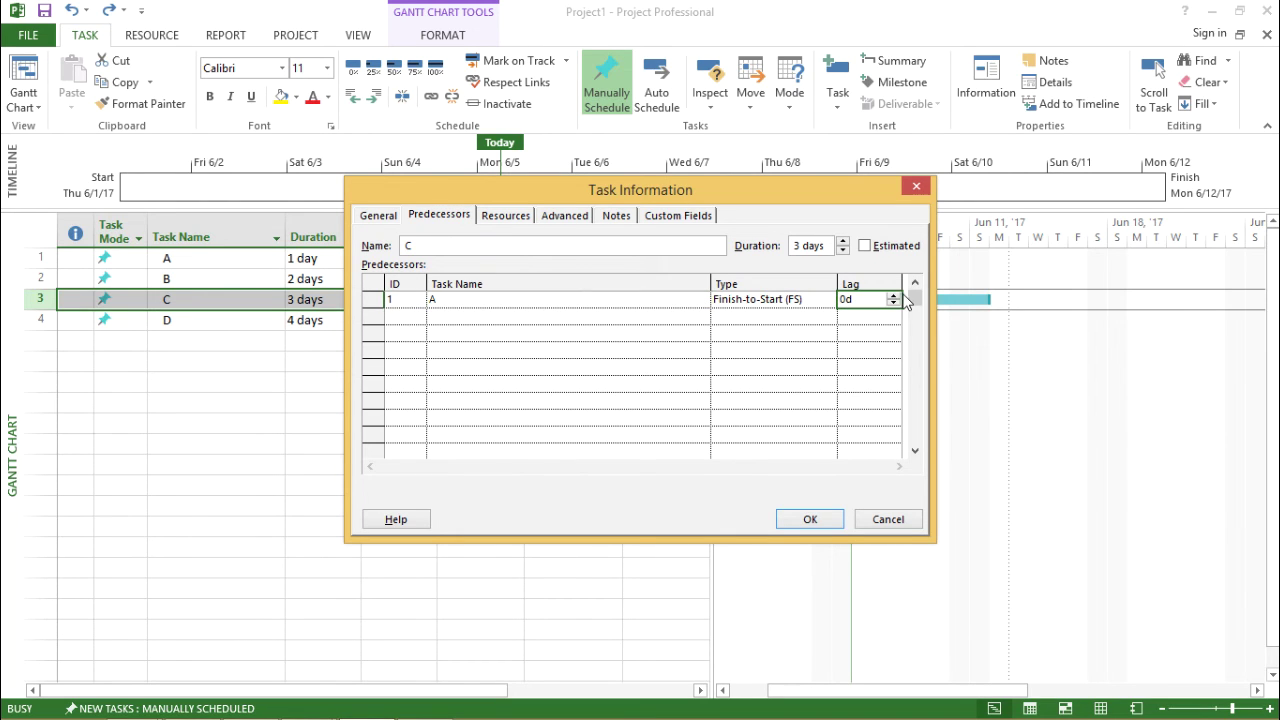
pyautogui.click(893, 297)
pyautogui.click(893, 296)
pyautogui.click(828, 528)
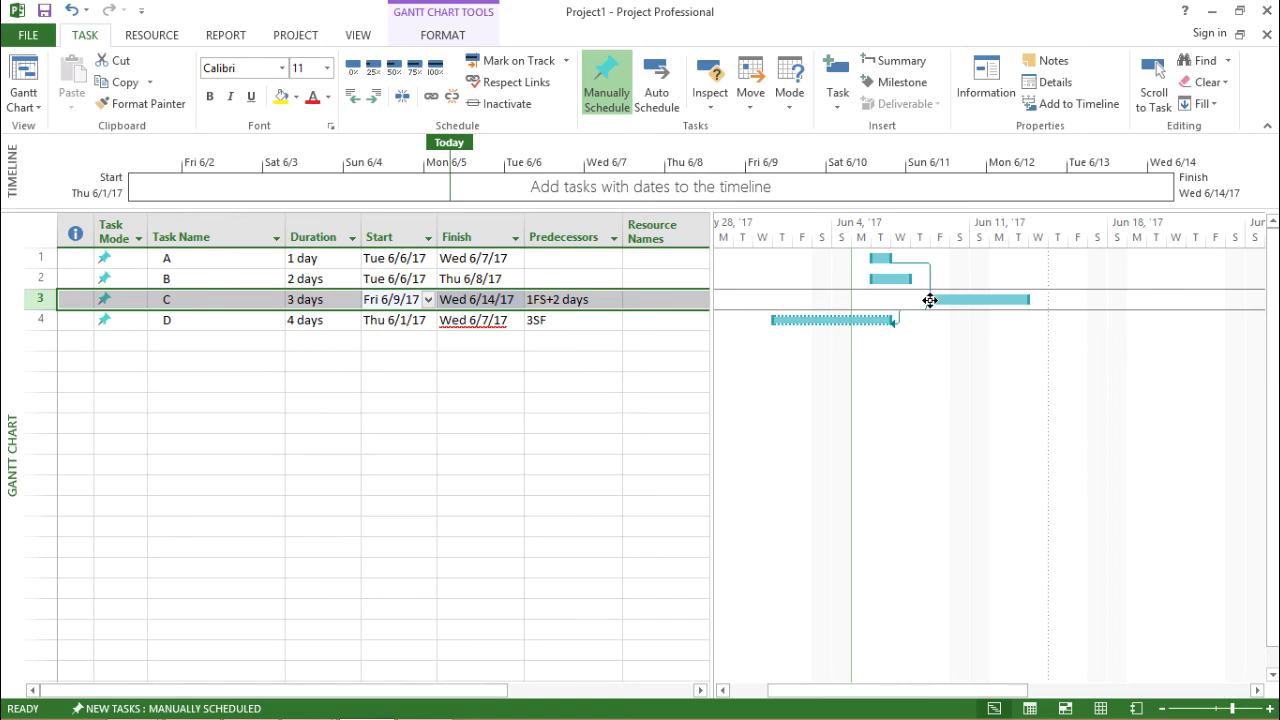
# Compare task C's start date with task A's finish date and examine task C's predecessor entry
pyautogui.click(417, 299)
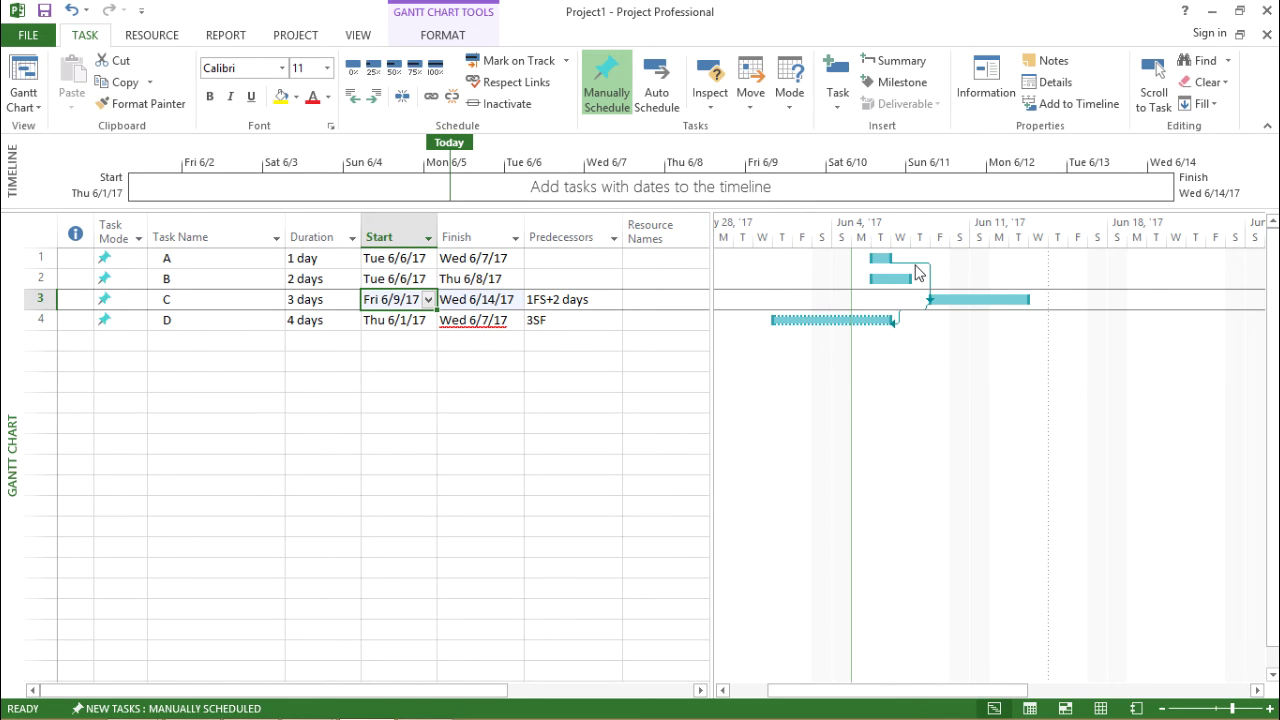
pyautogui.click(493, 259)
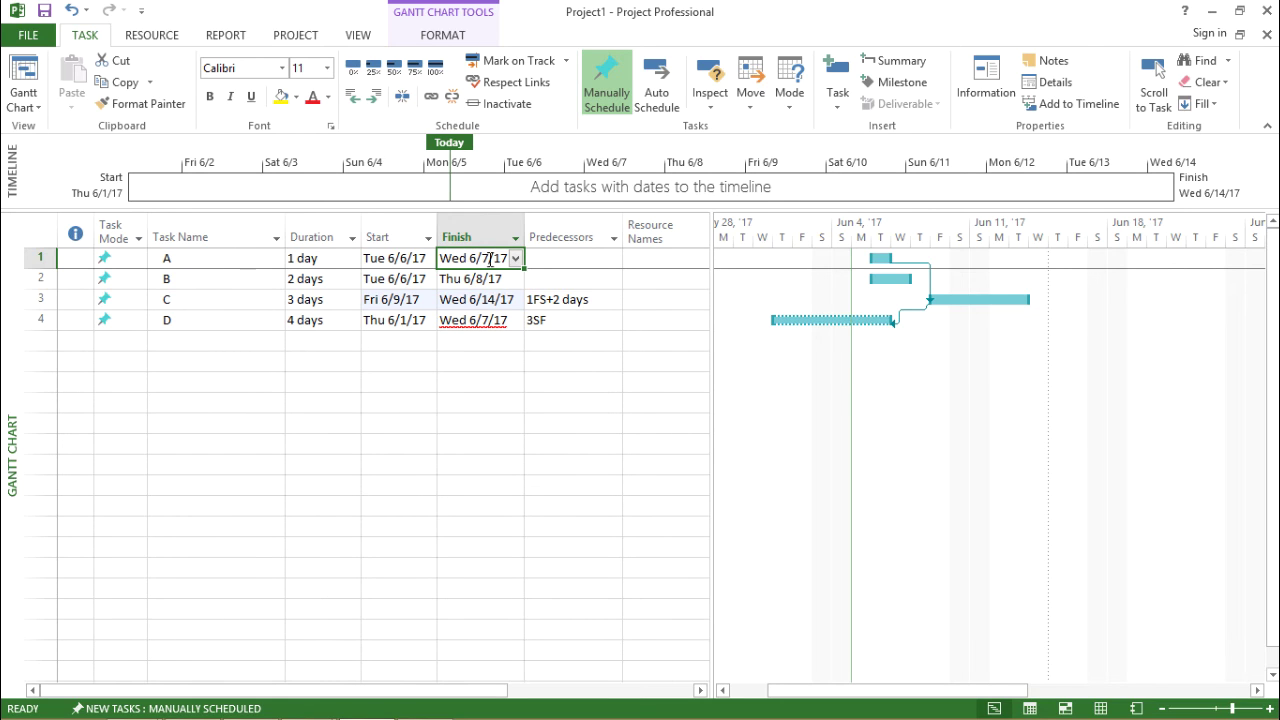
pyautogui.click(411, 299)
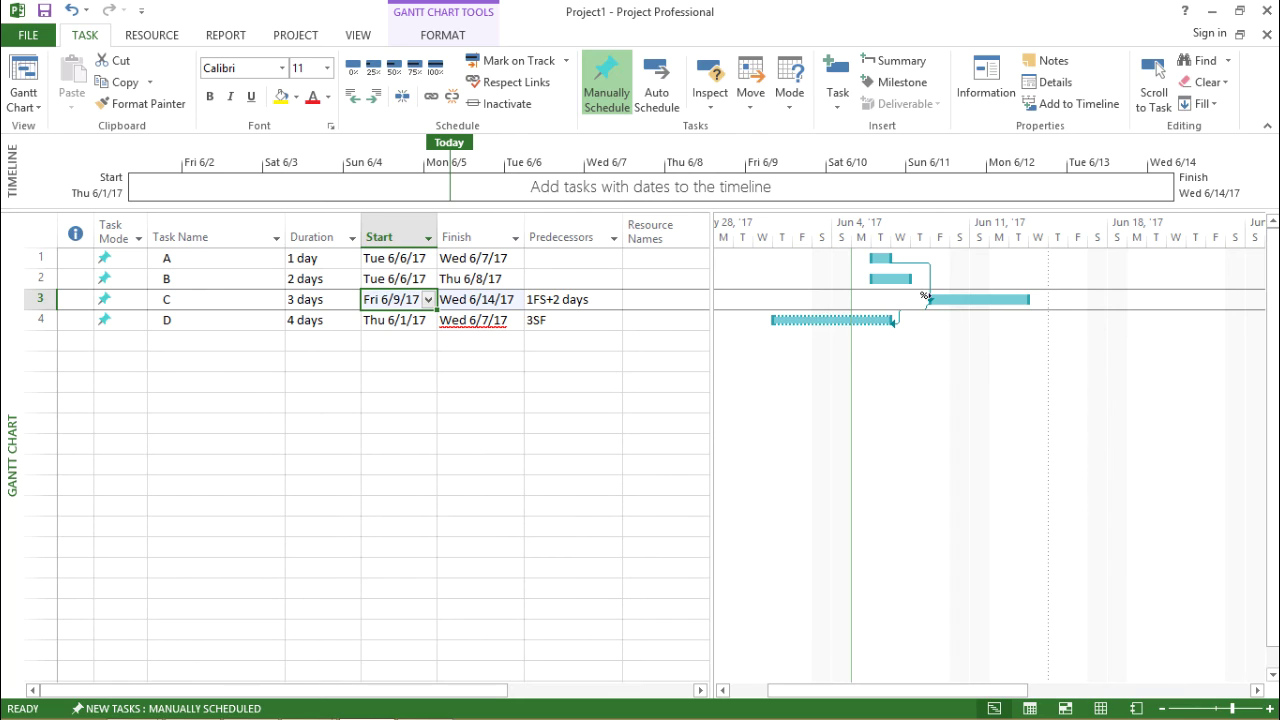
pyautogui.click(545, 301)
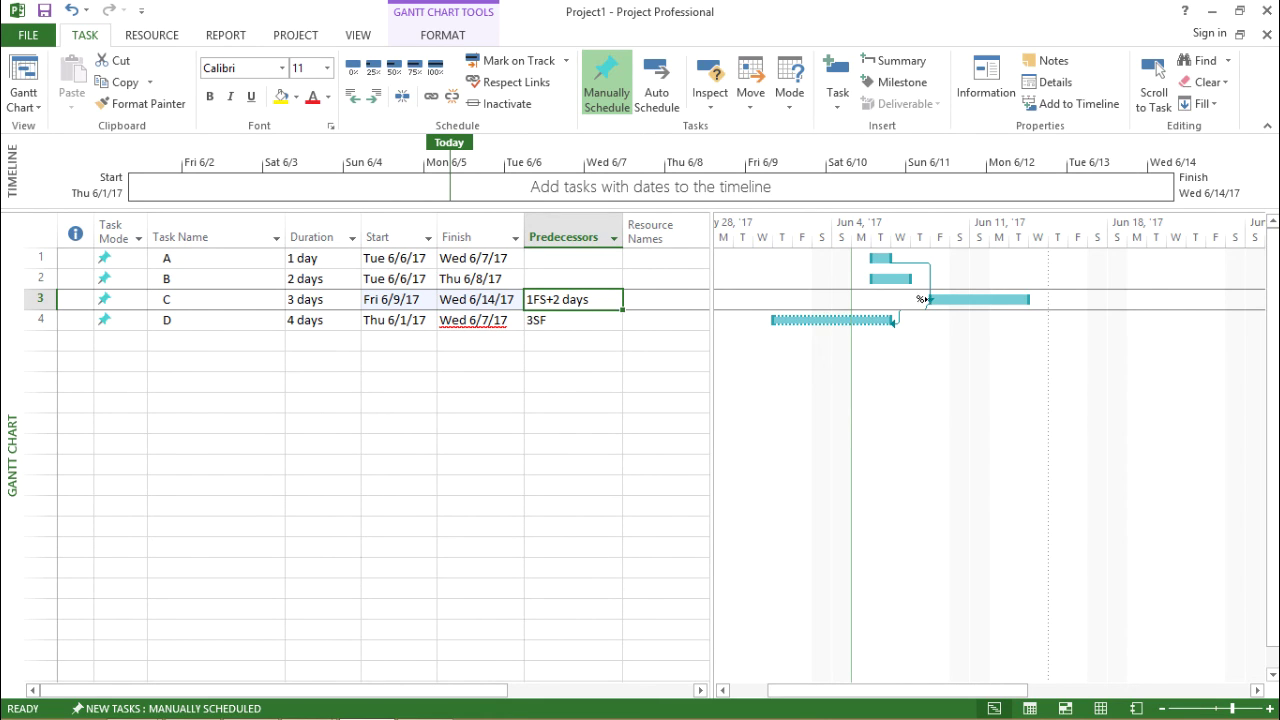
# Enter 1fs+3 as task B's predecessor to link it to task A with a 3-day lag, and open task B's predecessor details
pyautogui.click(548, 280)
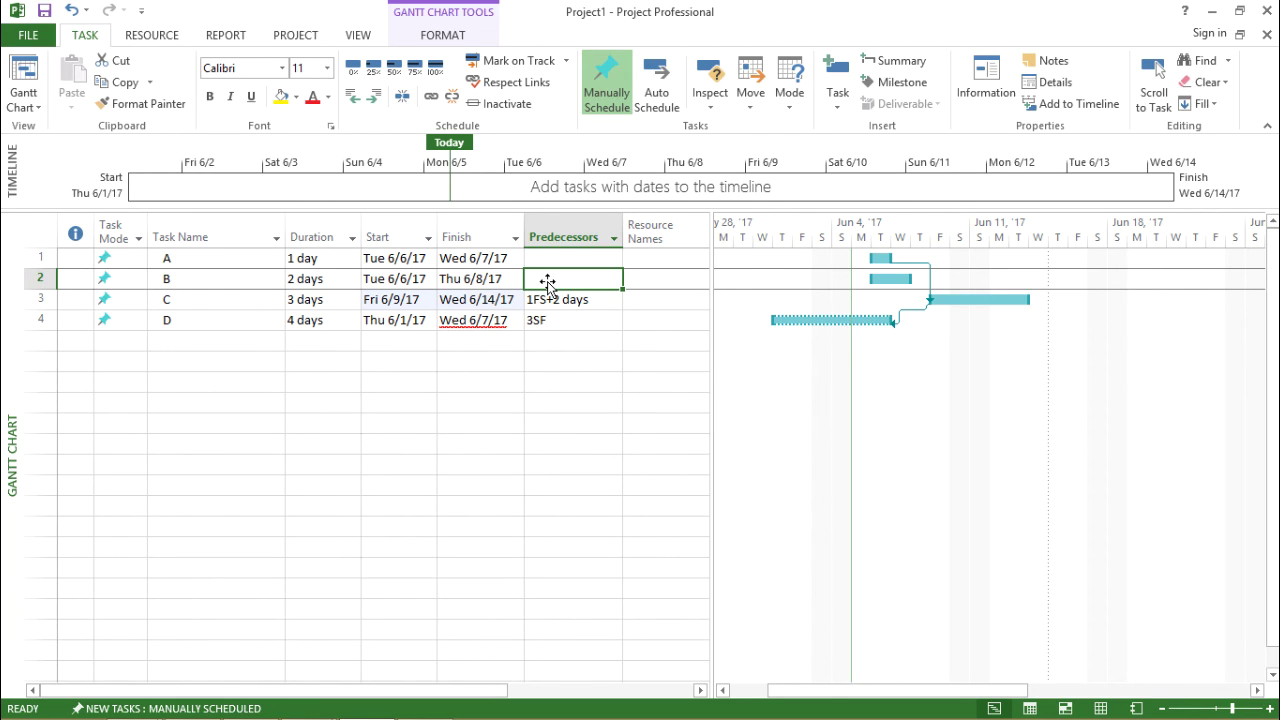
pyautogui.write('1fs+3')
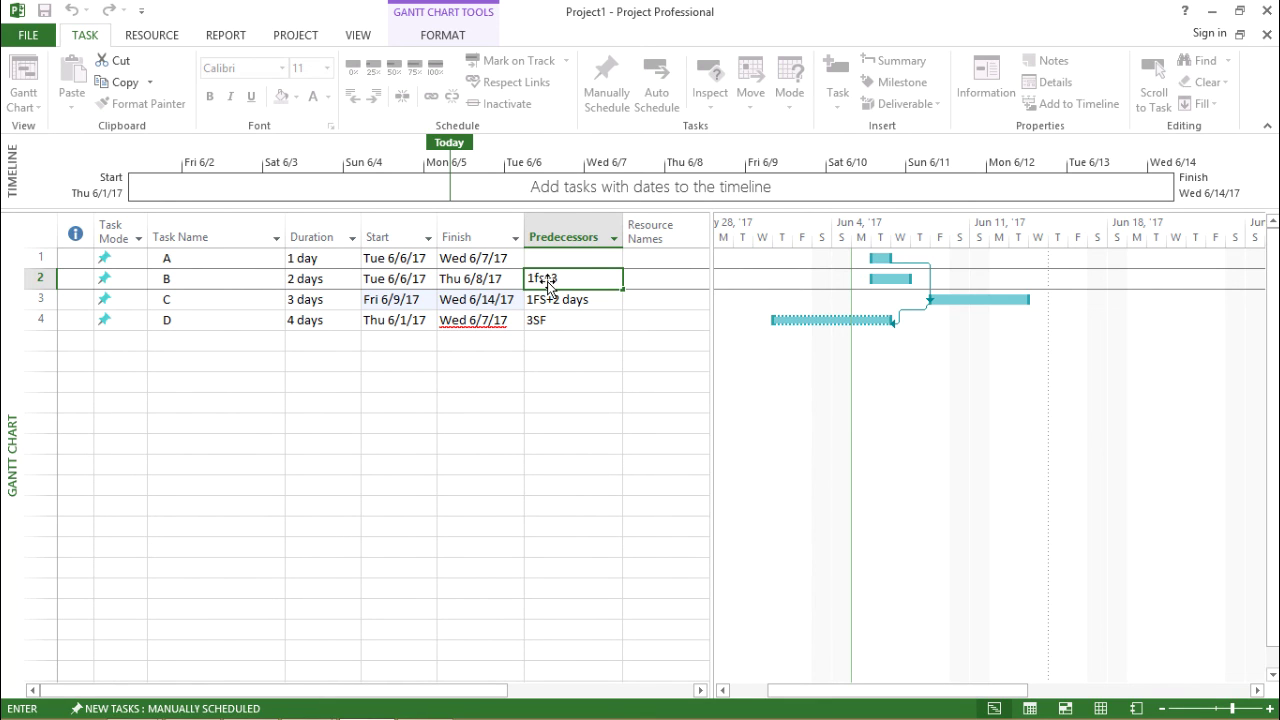
pyautogui.press('Return')
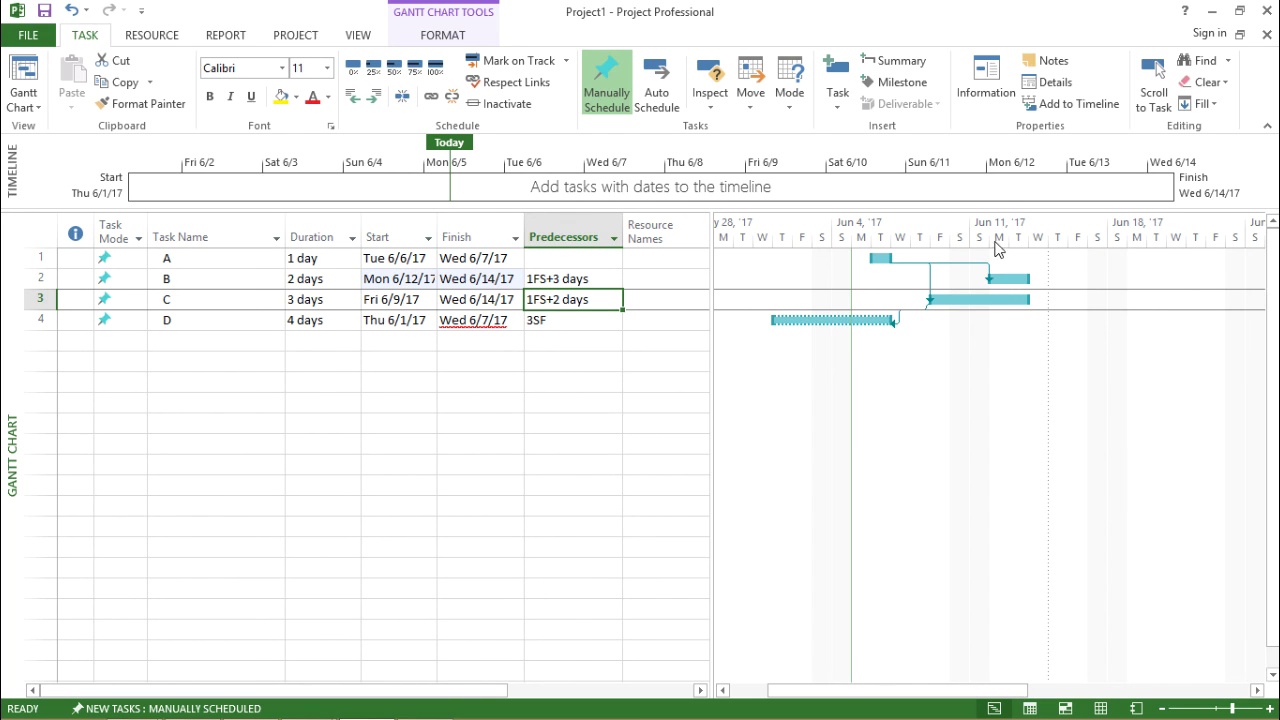
pyautogui.click(555, 280)
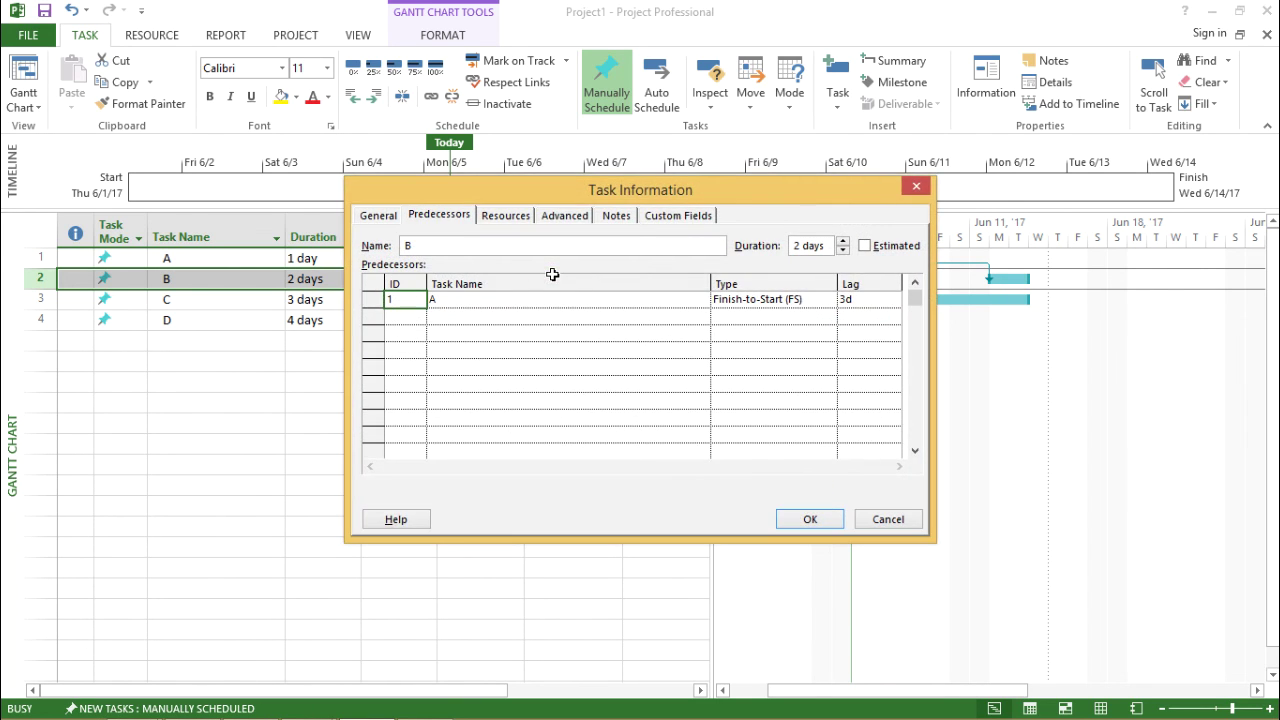